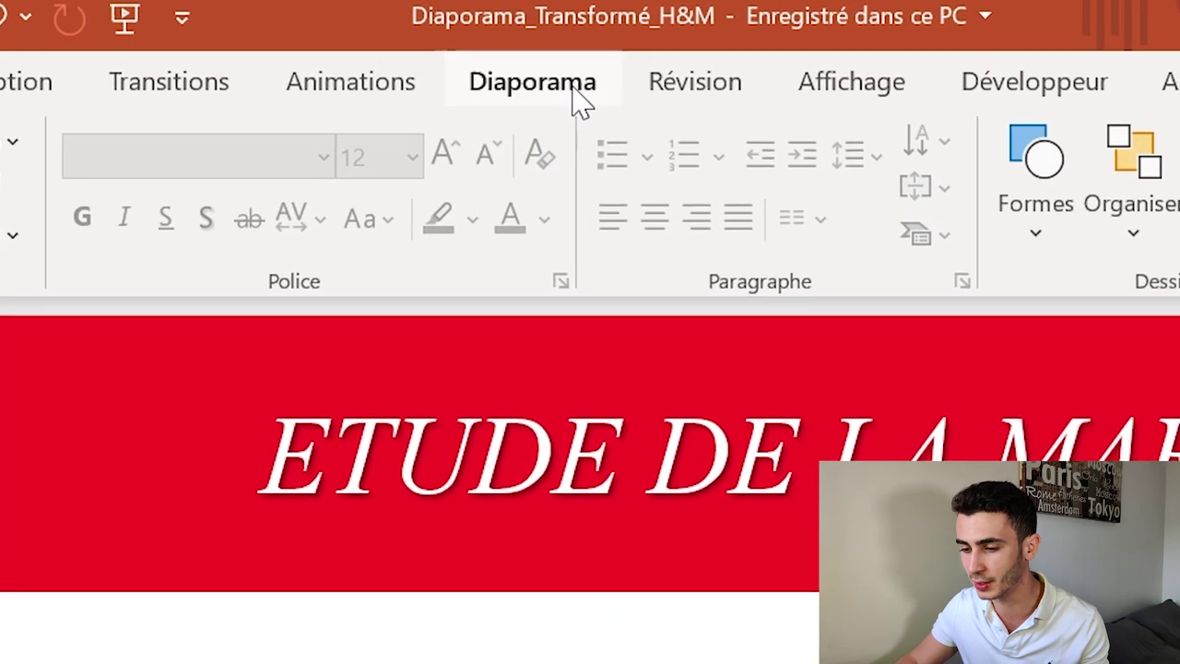
# Step: Open the Configurer le diaporama dialog from the Diaporama tab
pyautogui.click(564, 92)
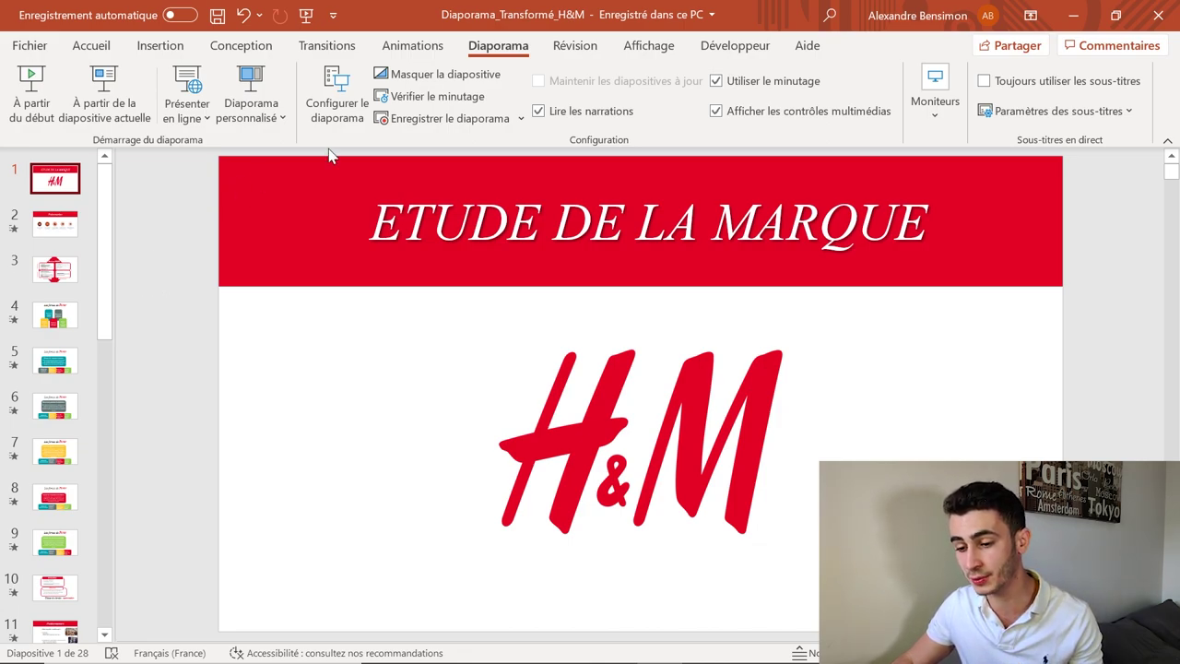
pyautogui.click(336, 100)
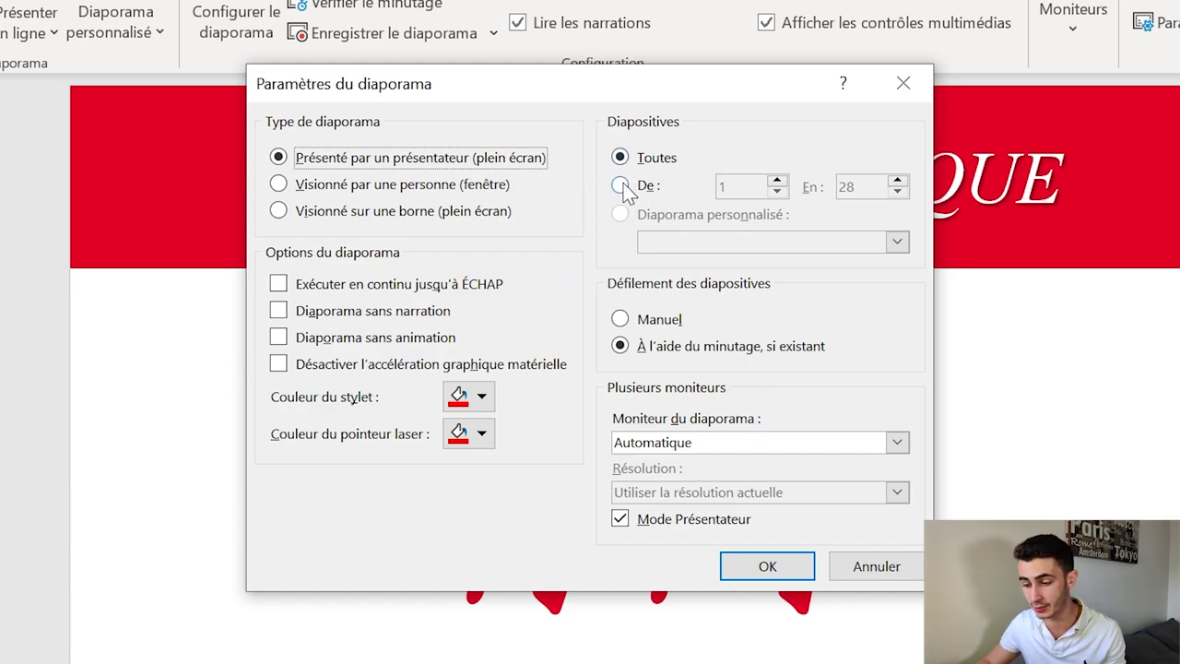
pyautogui.click(620, 187)
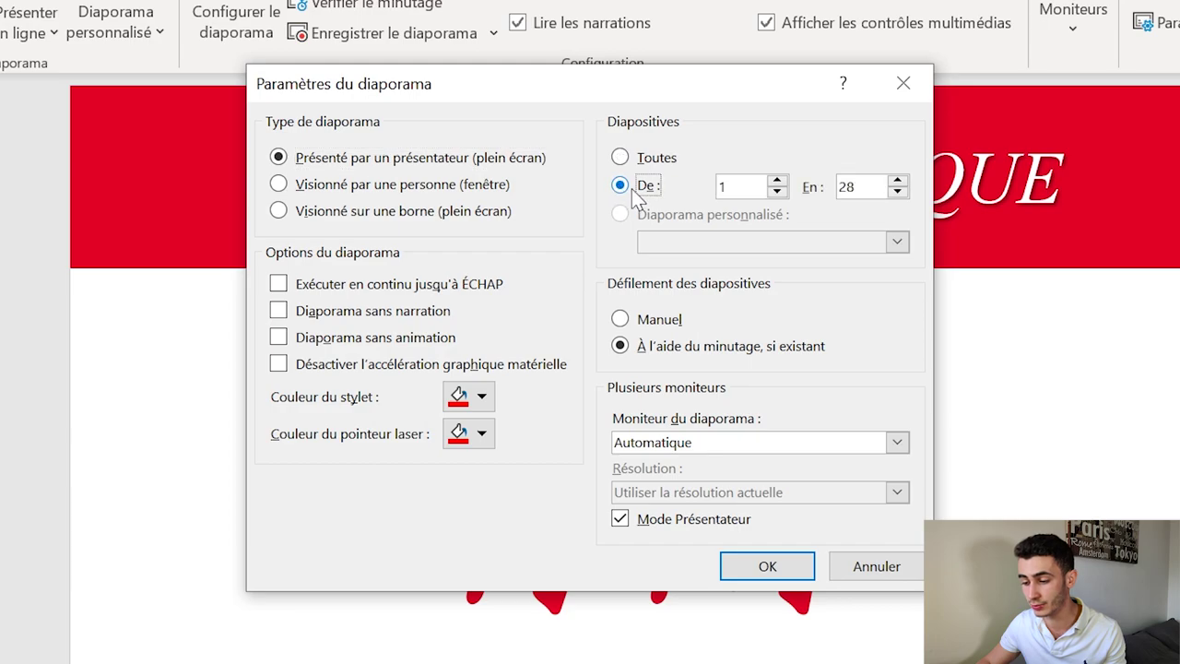
pyautogui.doubleClick(896, 192)
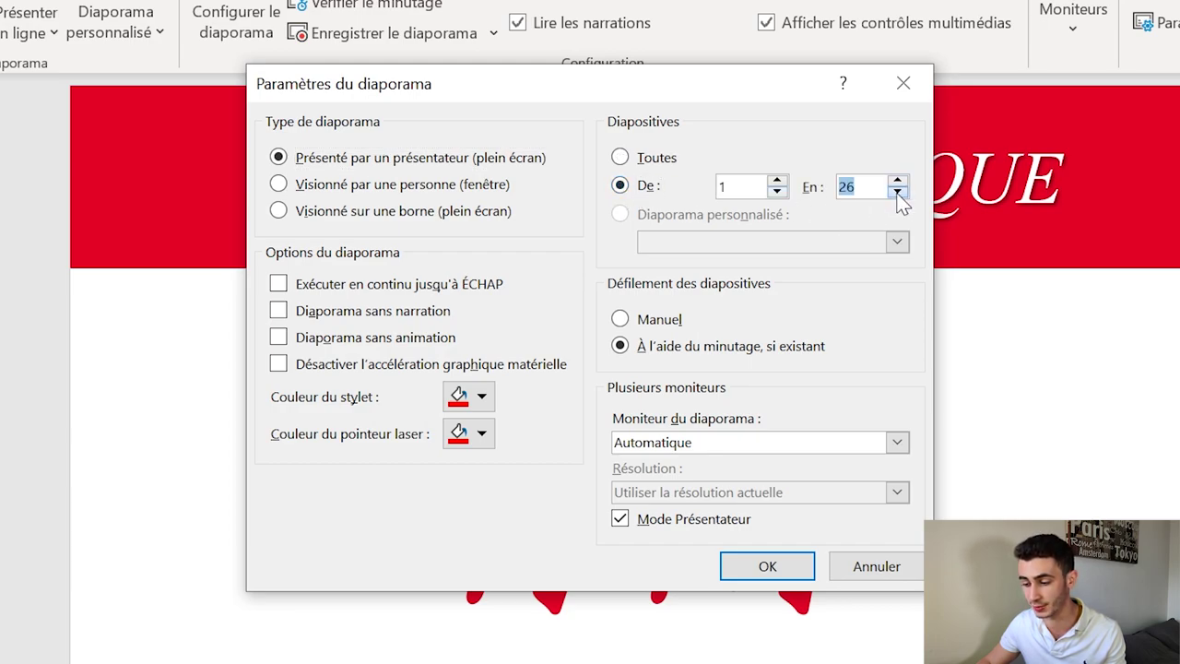
pyautogui.click(625, 156)
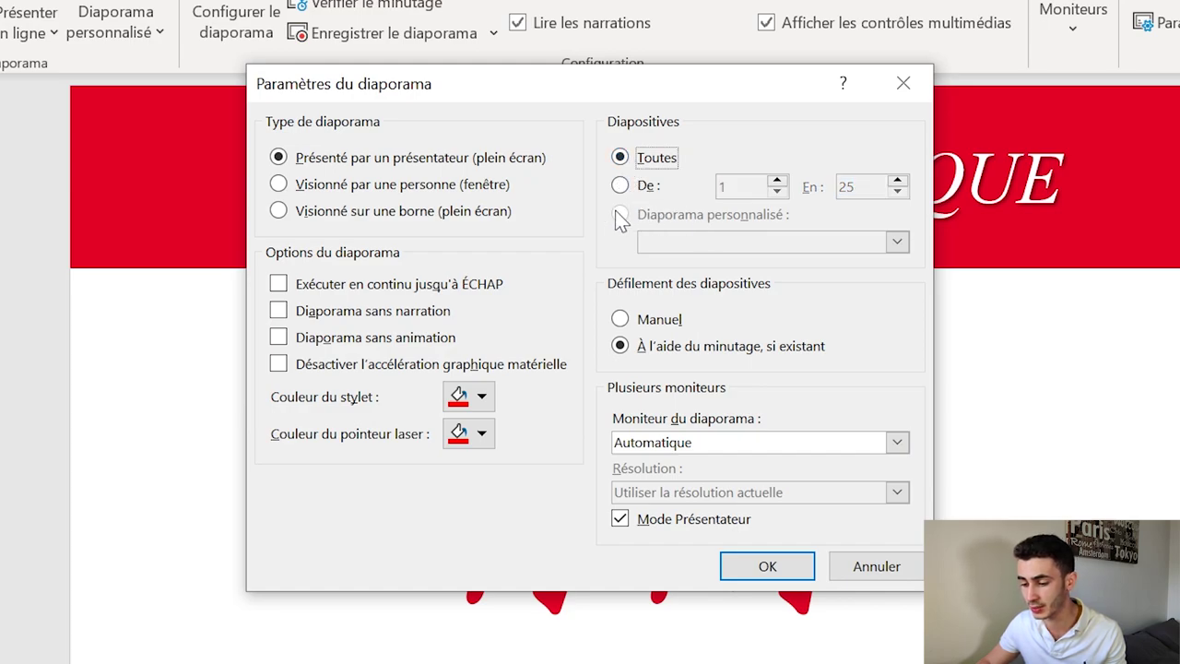
pyautogui.click(620, 186)
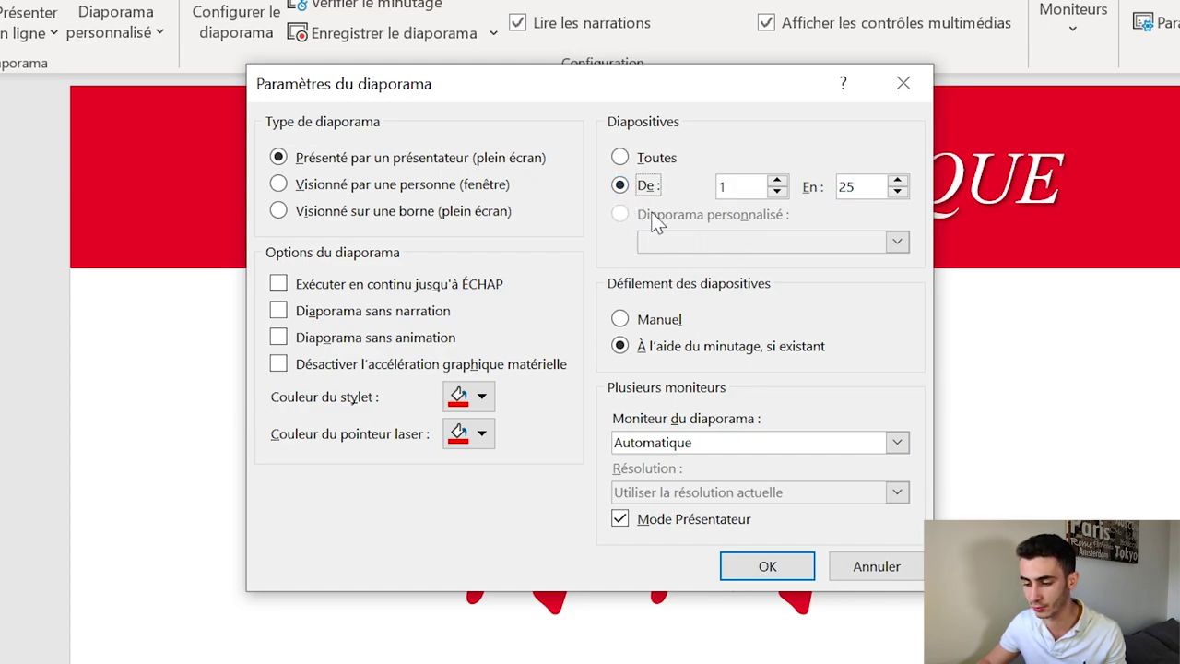
pyautogui.click(621, 159)
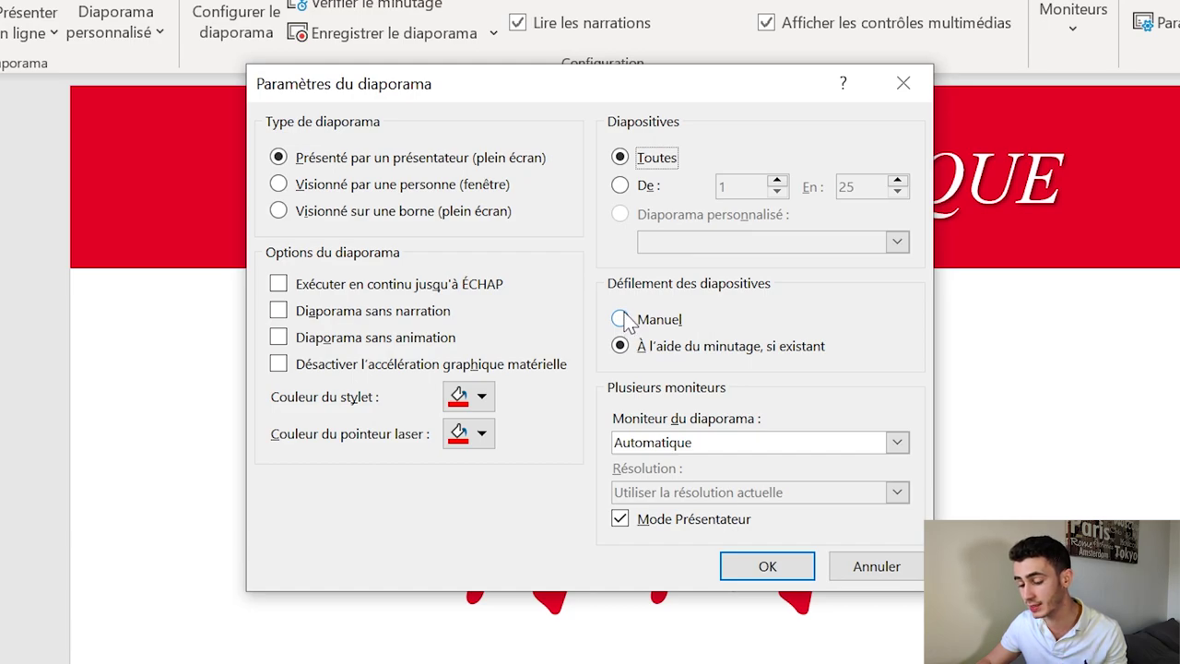
pyautogui.press('Tab')
pyautogui.press('Tab')
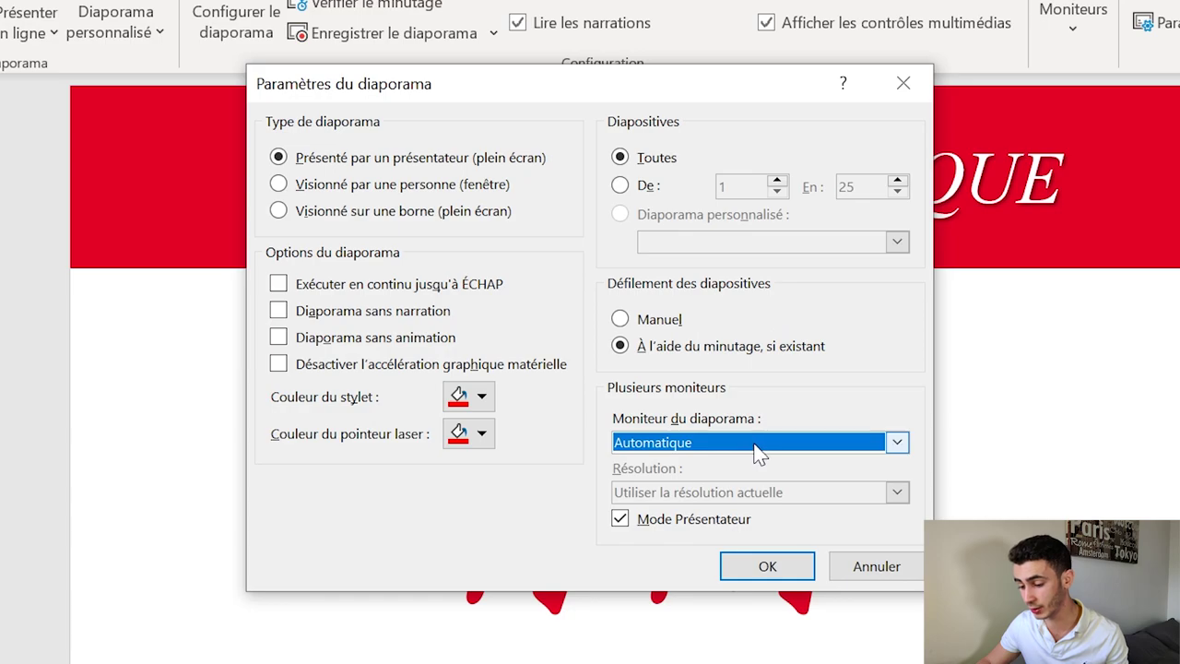
pyautogui.click(620, 520)
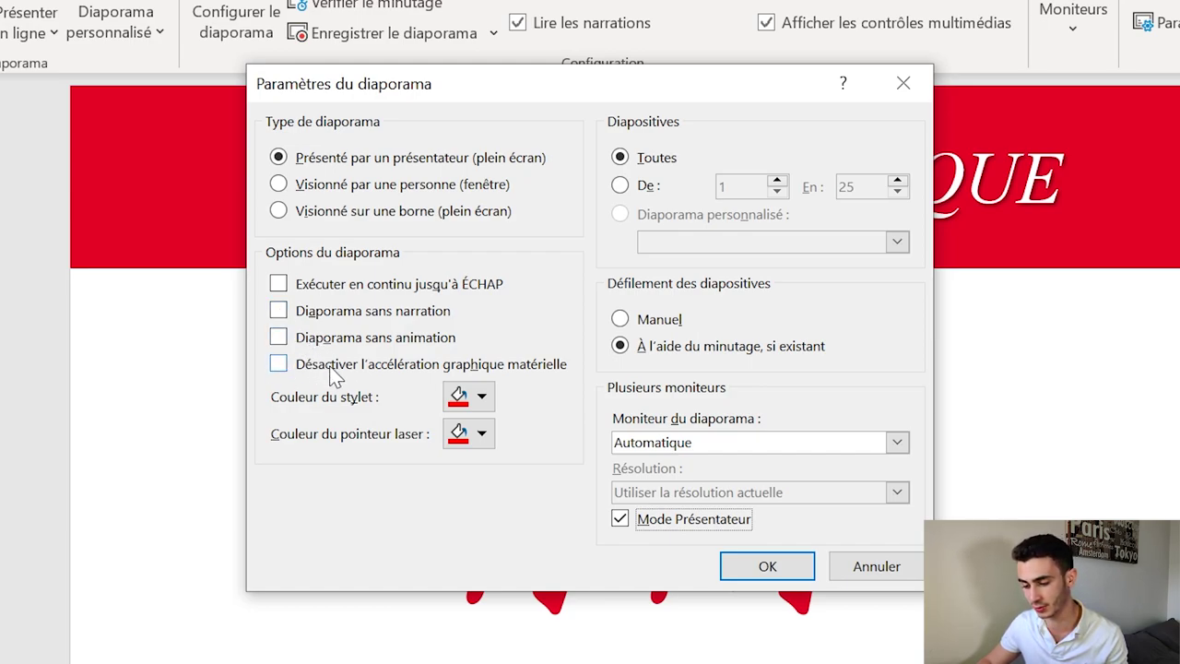
pyautogui.click(475, 397)
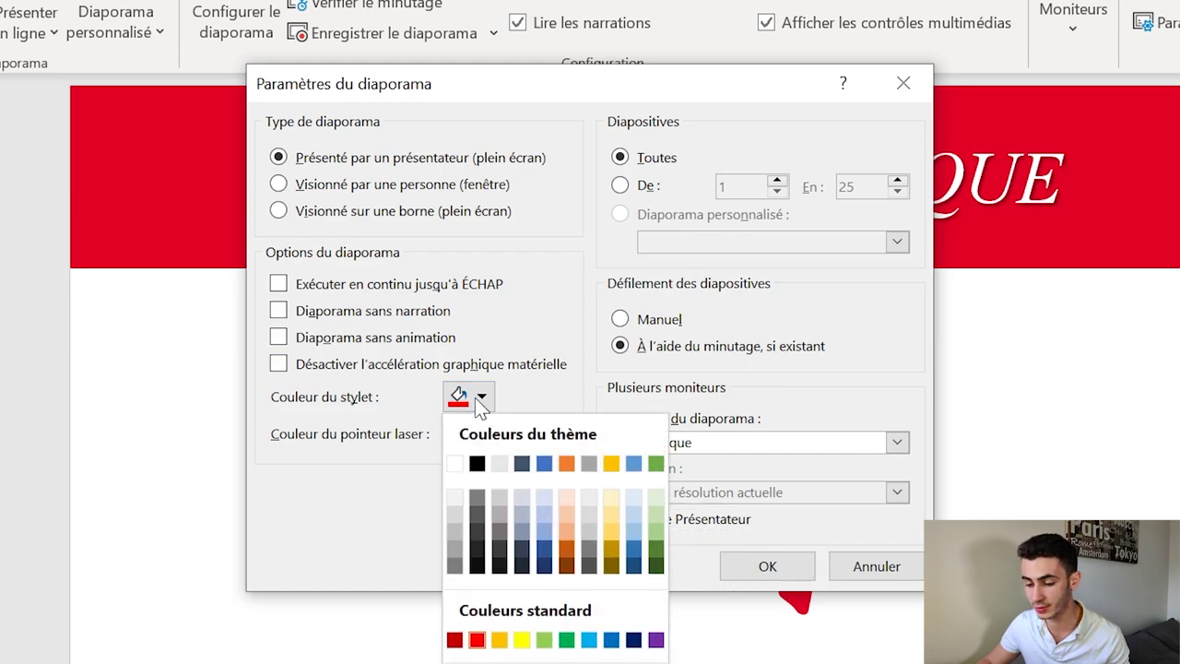
pyautogui.click(475, 398)
pyautogui.click(475, 397)
pyautogui.click(476, 400)
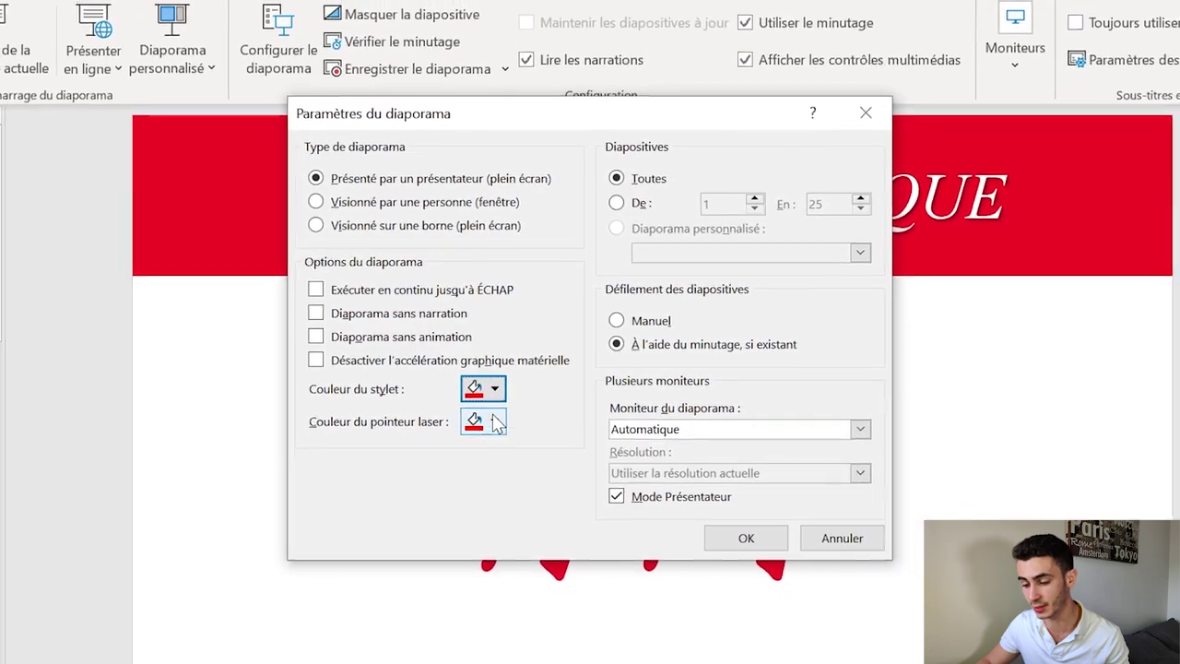
pyautogui.click(482, 434)
pyautogui.click(498, 418)
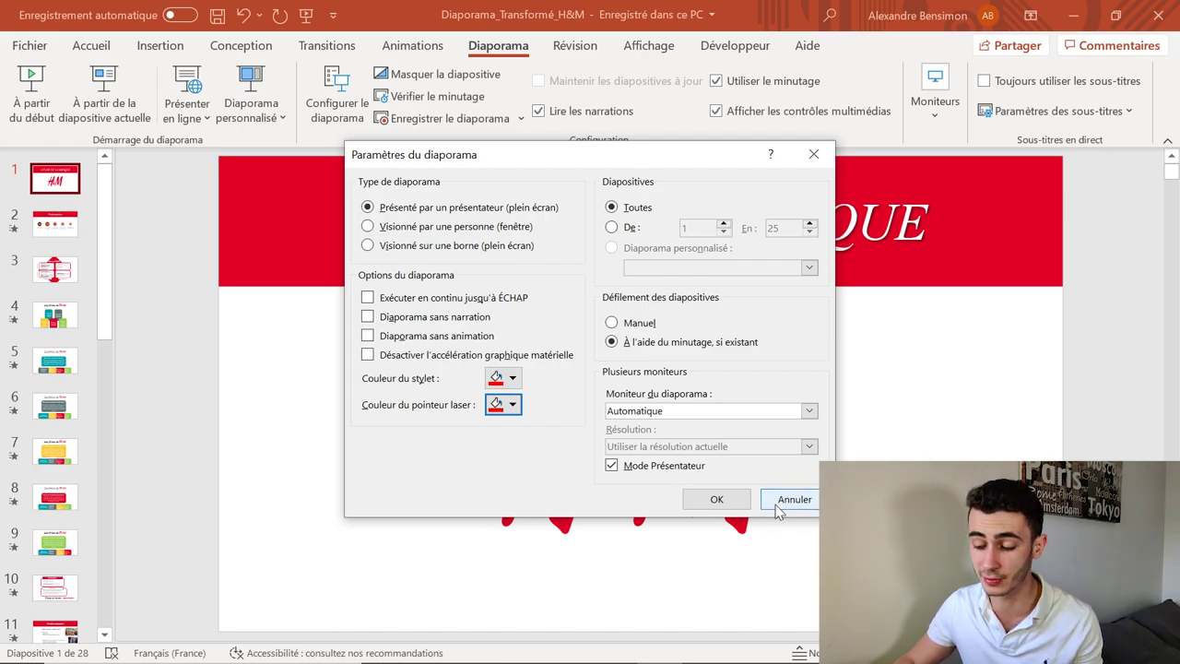
# Step: Cancel the slide show settings and launch Enregistrer le diaporama to open the recording view
pyautogui.click(777, 498)
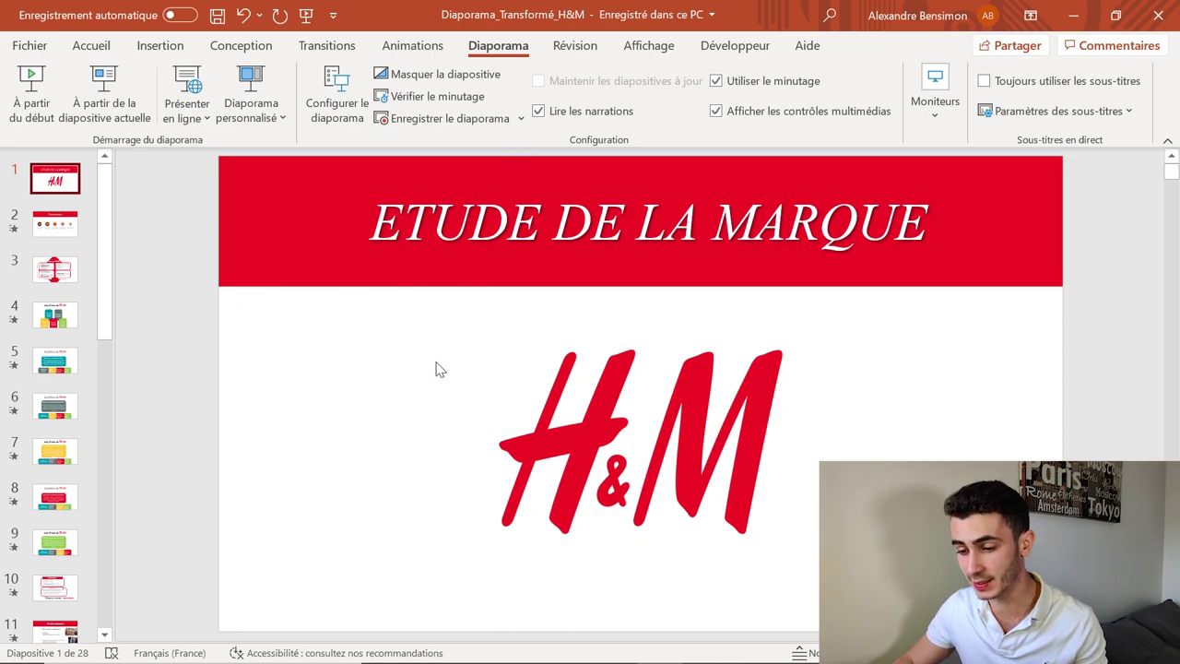
pyautogui.click(519, 123)
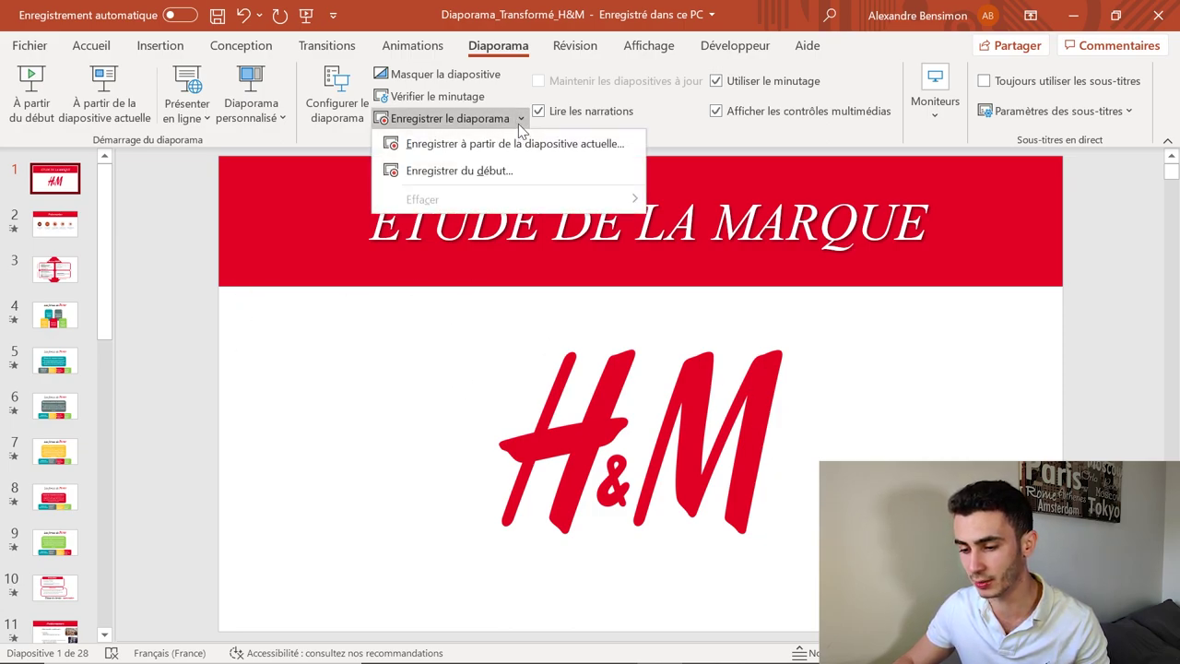
pyautogui.click(526, 114)
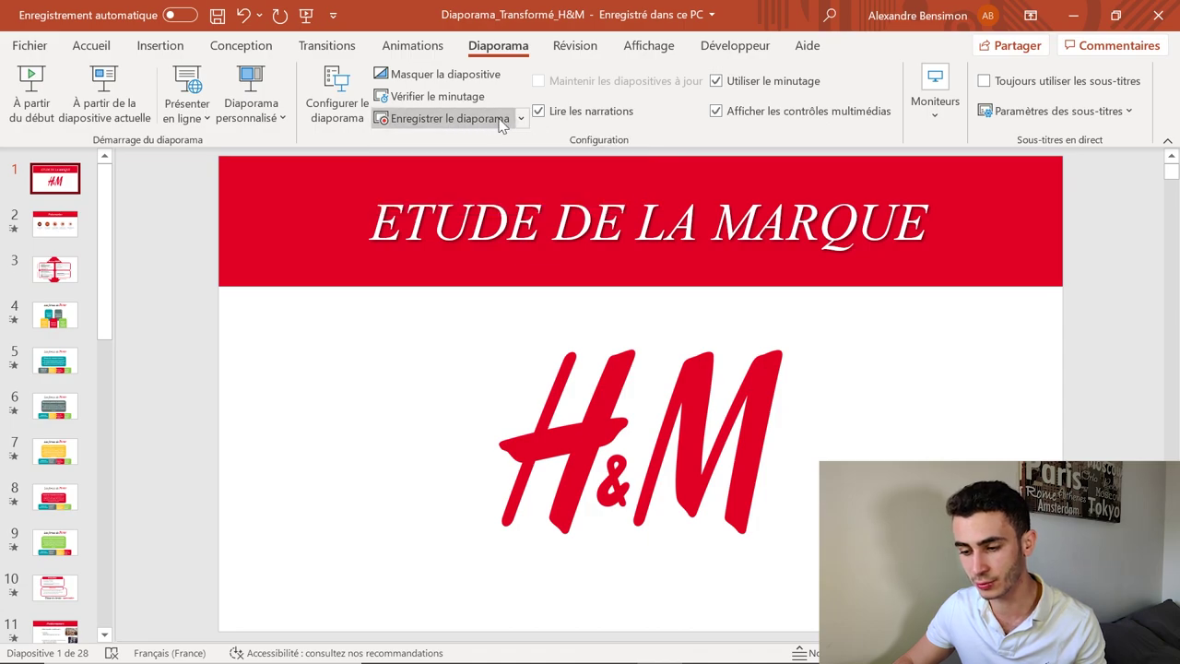
pyautogui.click(500, 121)
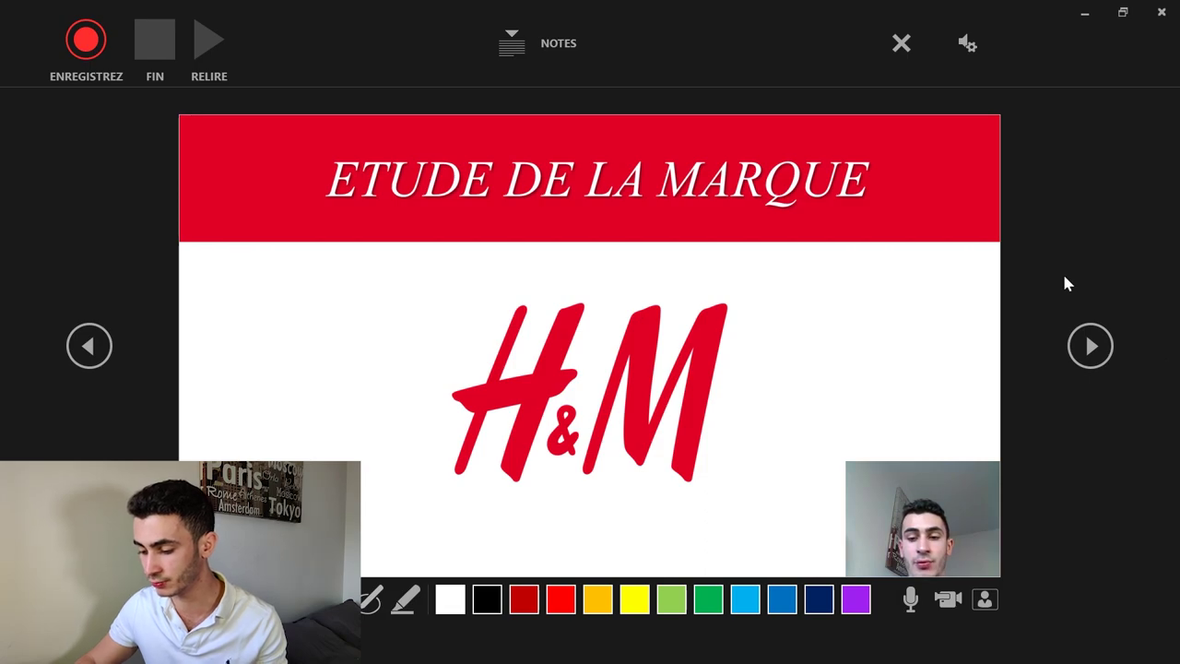
# Step: Turn off the camera and microphone, then show the recording device list (BIRD UM1, USB2.0 HD IR UVC WebCam)
pyautogui.click(942, 603)
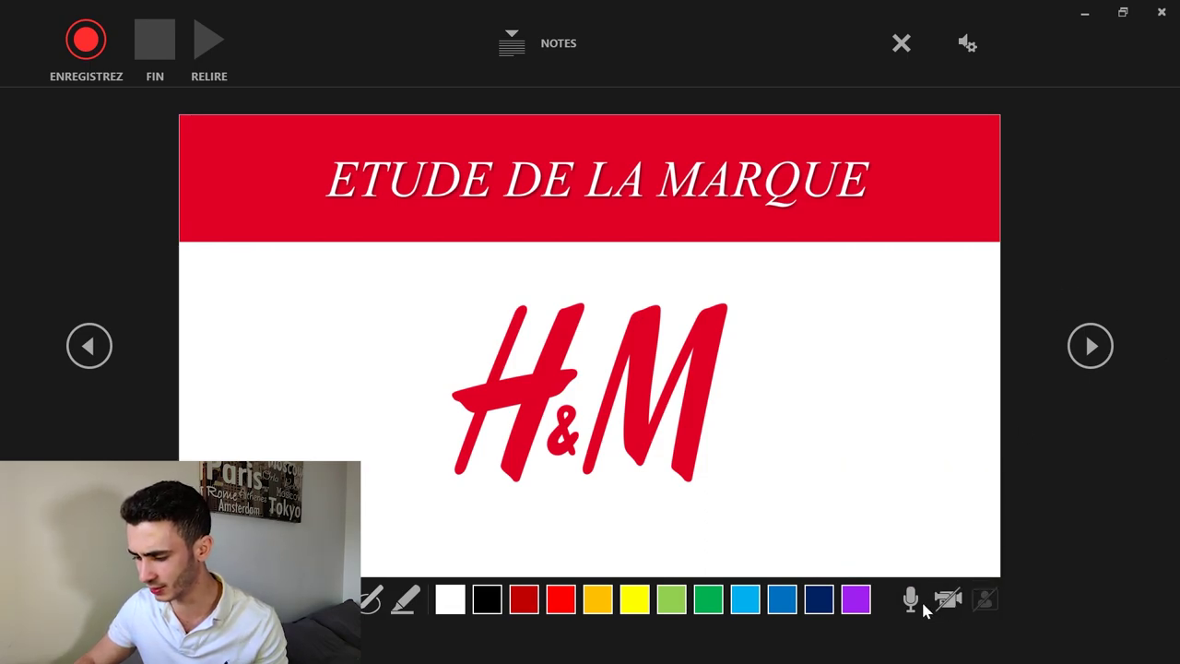
pyautogui.click(910, 601)
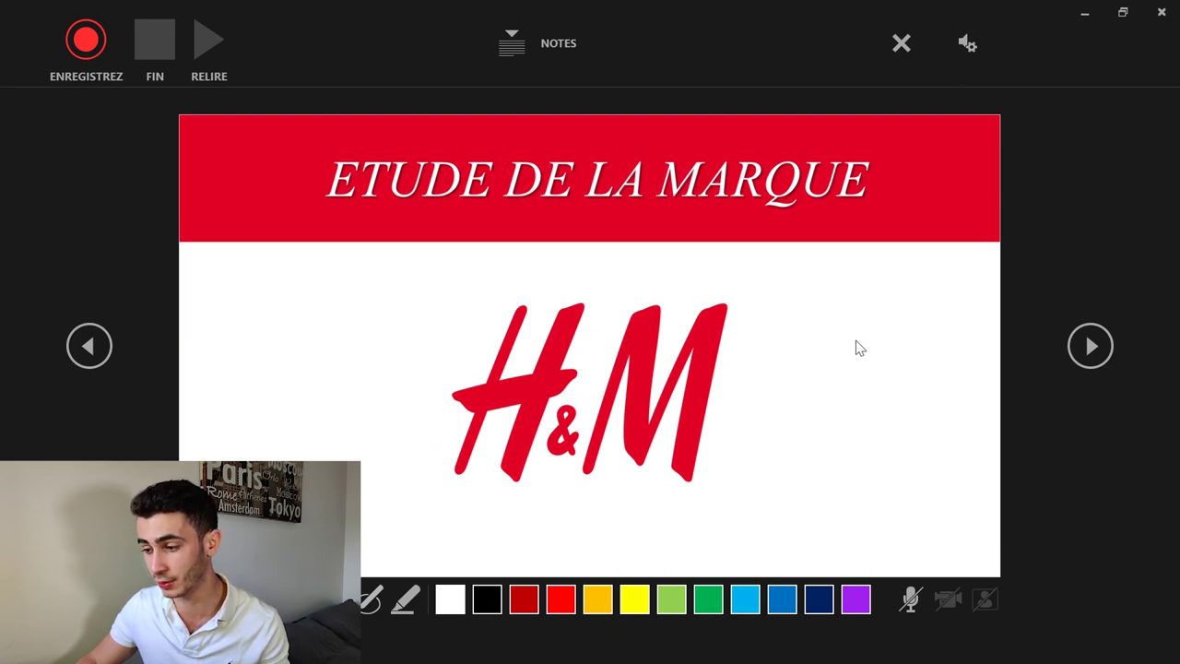
pyautogui.click(968, 44)
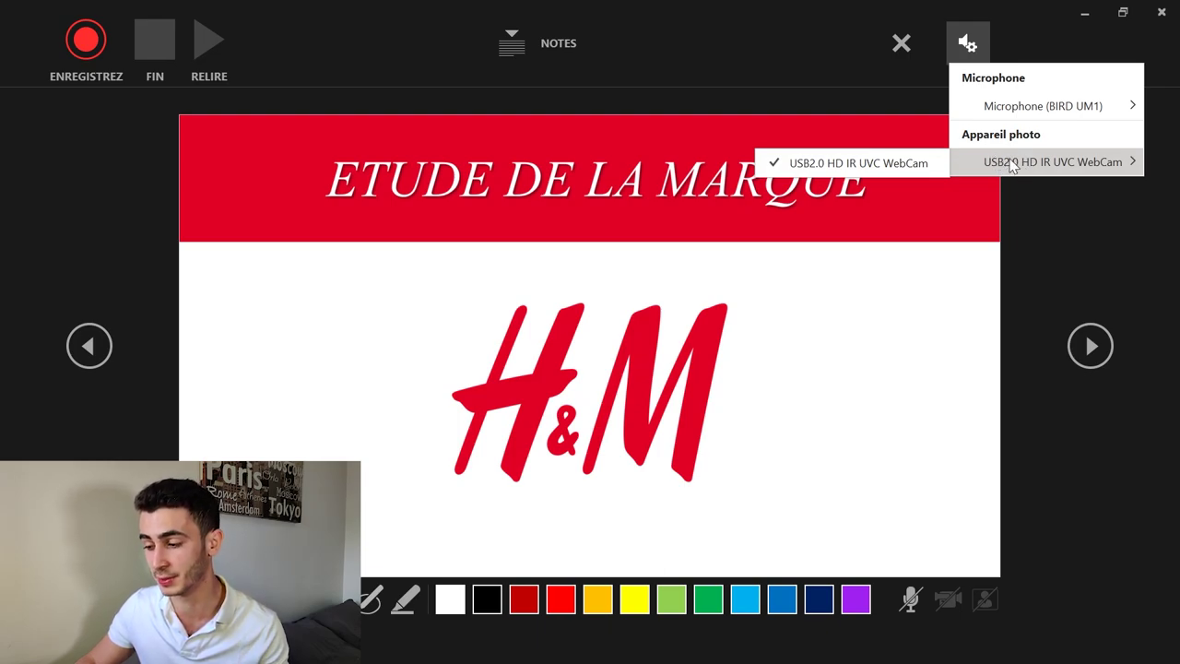
pyautogui.moveTo(1043, 106)
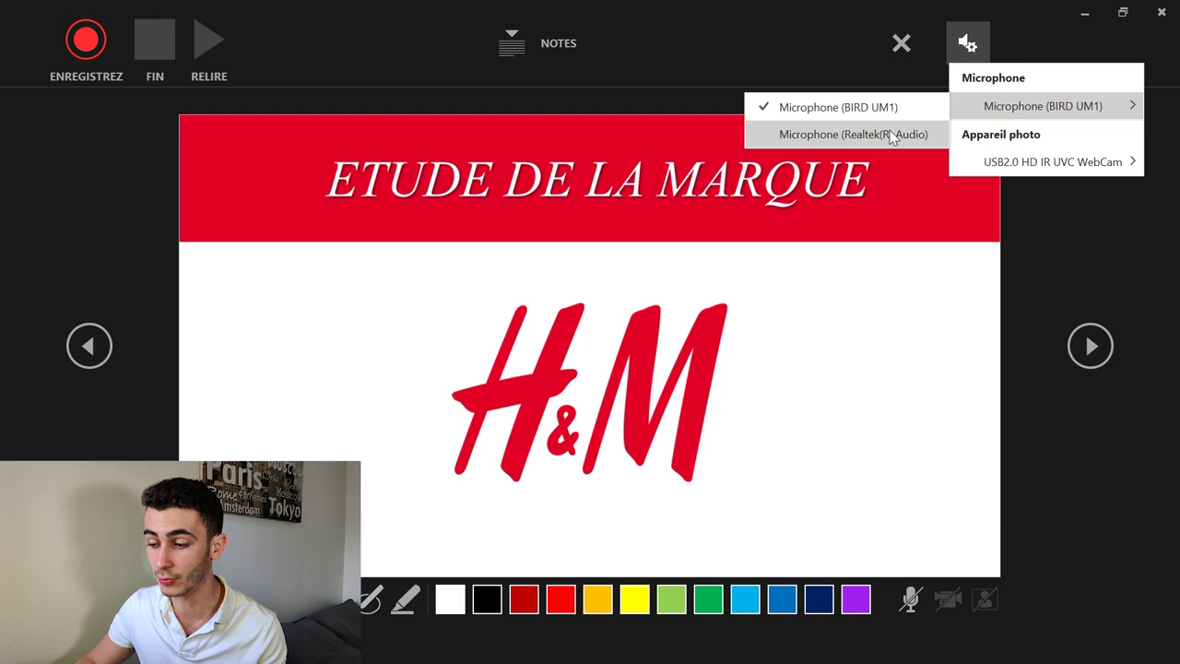
# Step: Close the device list and toggle microphone, camera and camera preview, leaving all three off
pyautogui.click(968, 43)
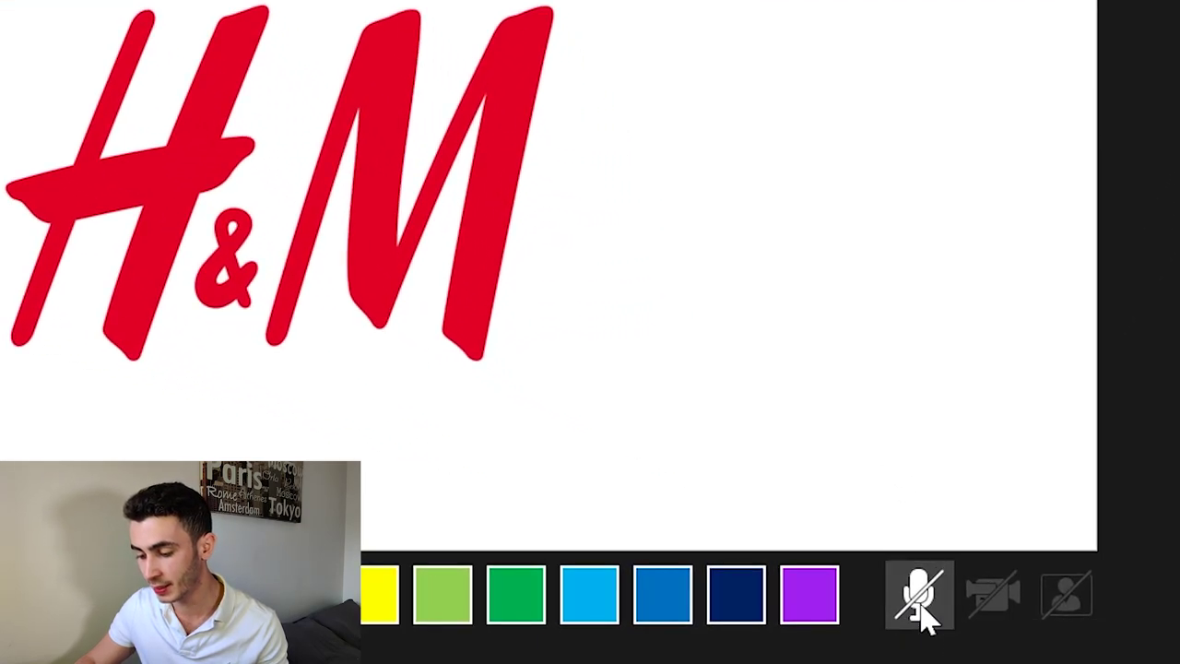
pyautogui.click(910, 599)
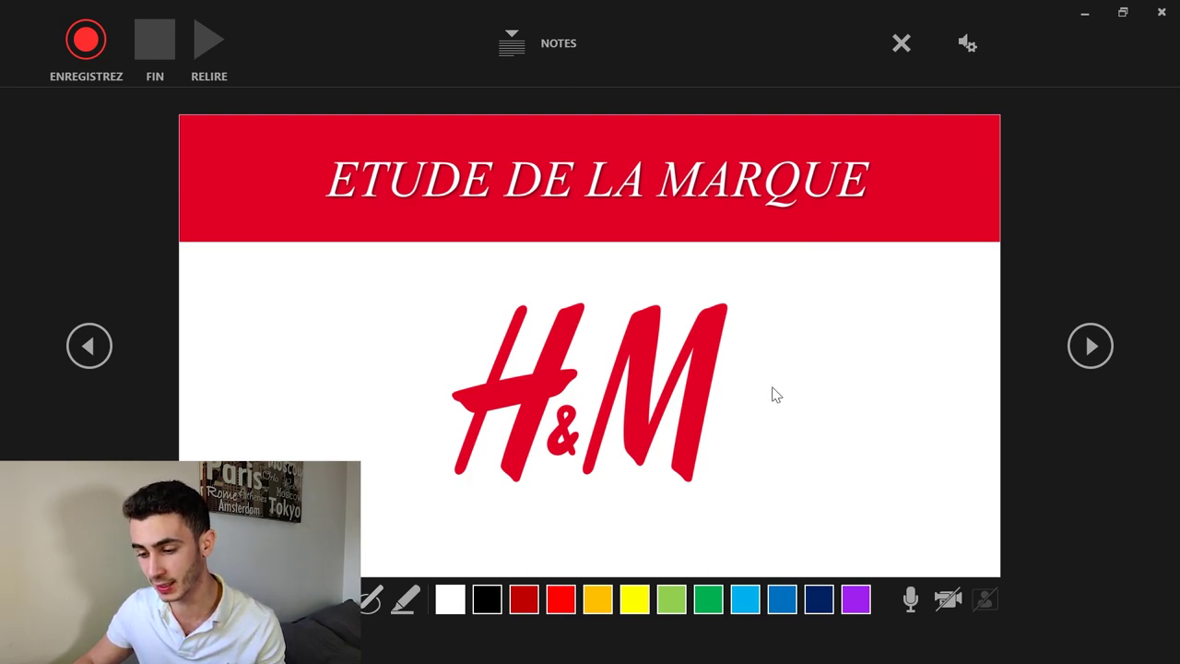
pyautogui.click(910, 601)
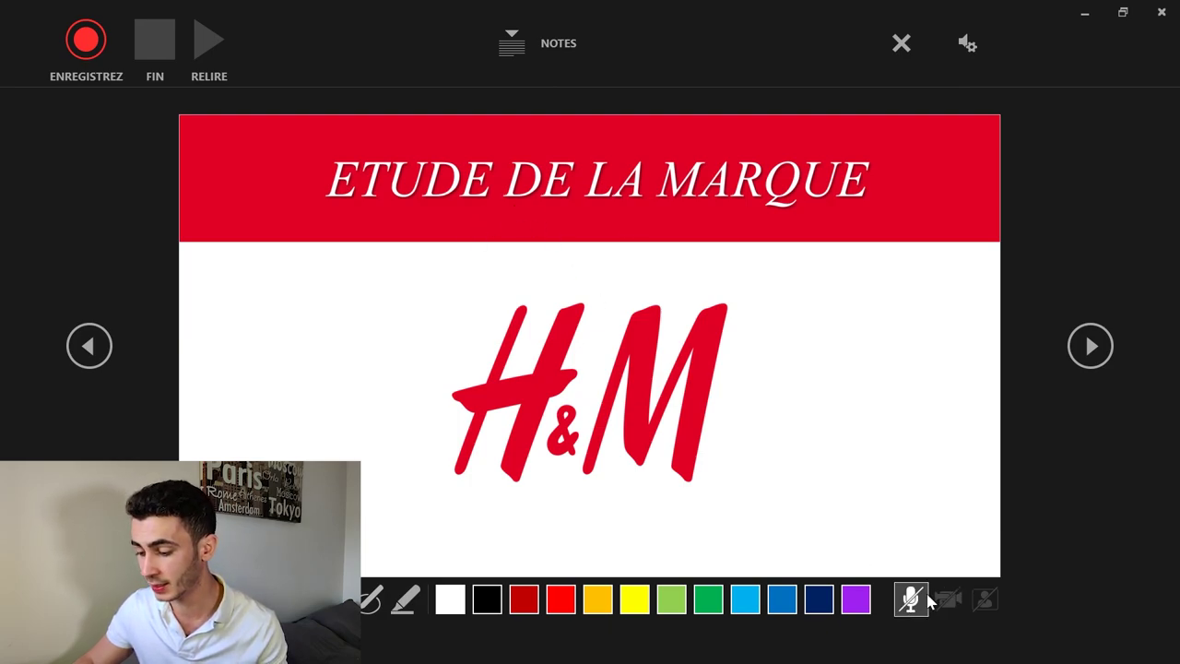
pyautogui.click(915, 601)
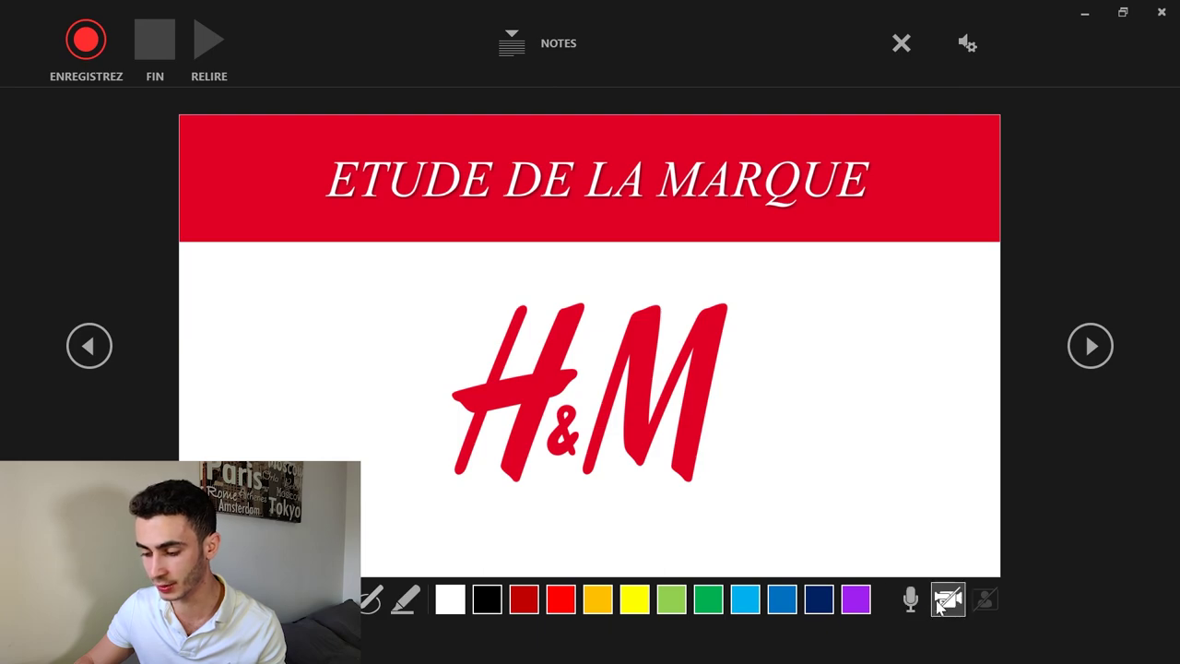
pyautogui.click(949, 599)
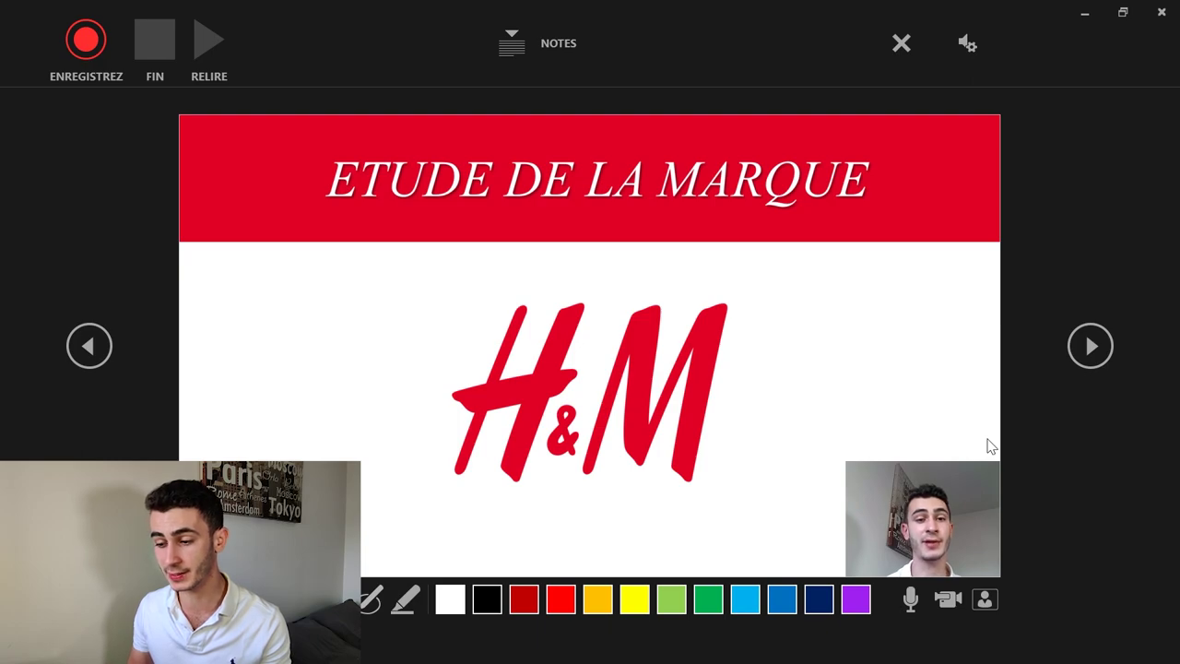
pyautogui.click(984, 600)
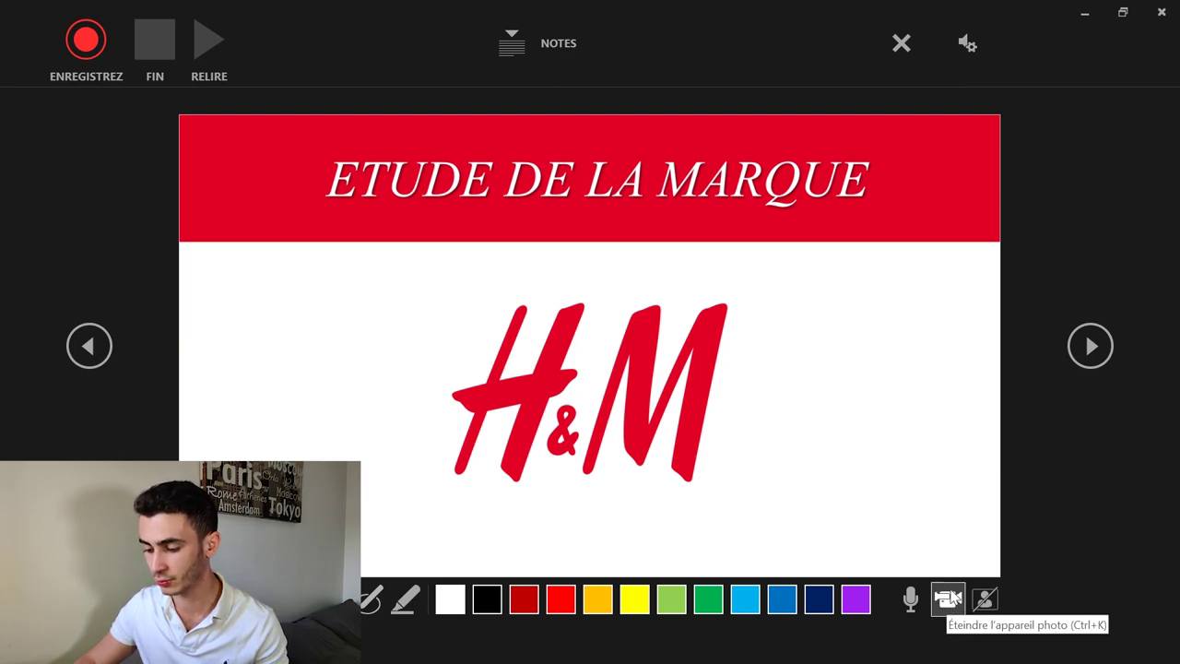
pyautogui.click(950, 600)
pyautogui.click(913, 604)
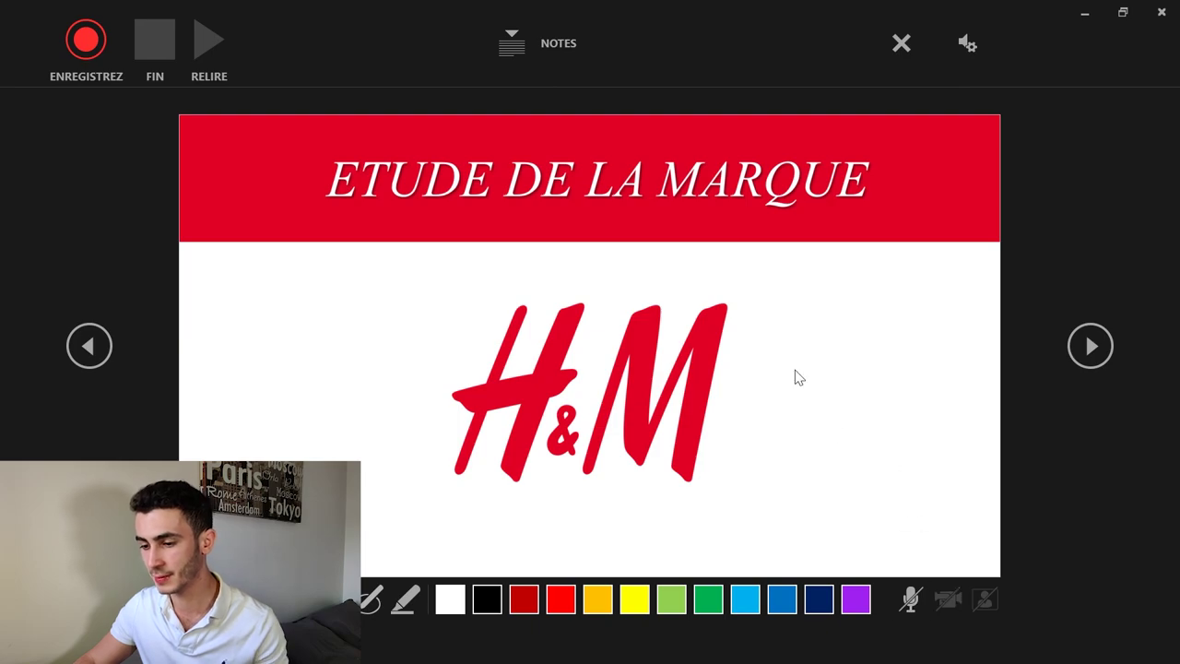
# Step: Toggle the speaker notes, dismiss the clear-recordings menu, and close the recording window
pyautogui.click(518, 41)
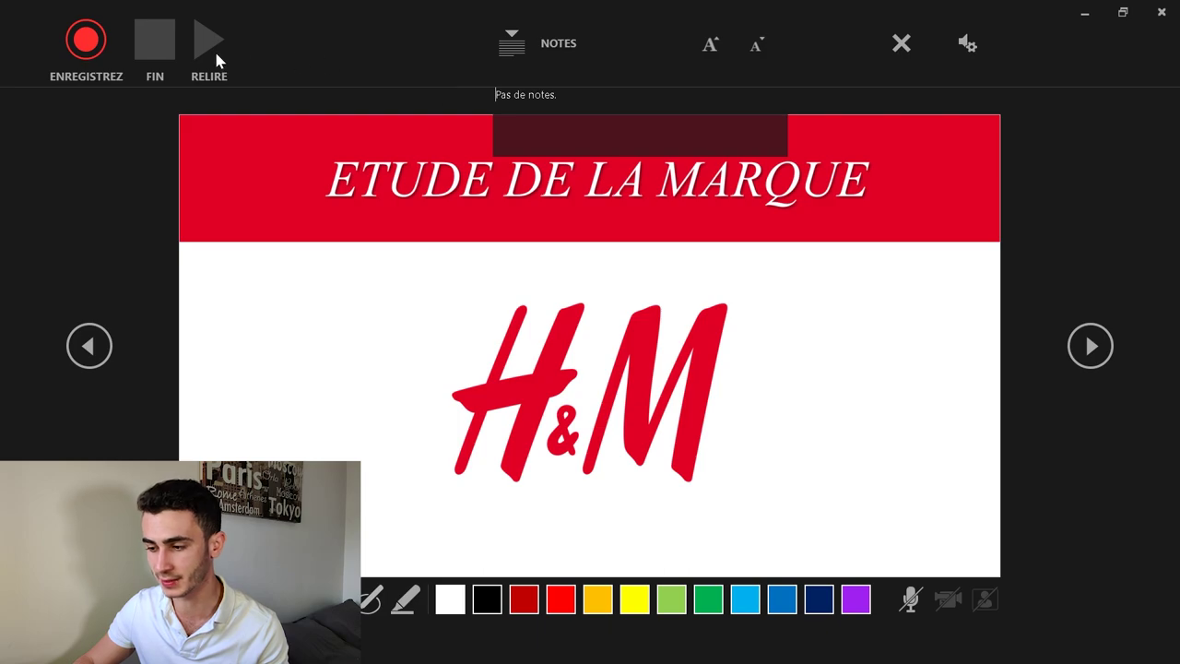
pyautogui.click(895, 45)
pyautogui.click(1161, 12)
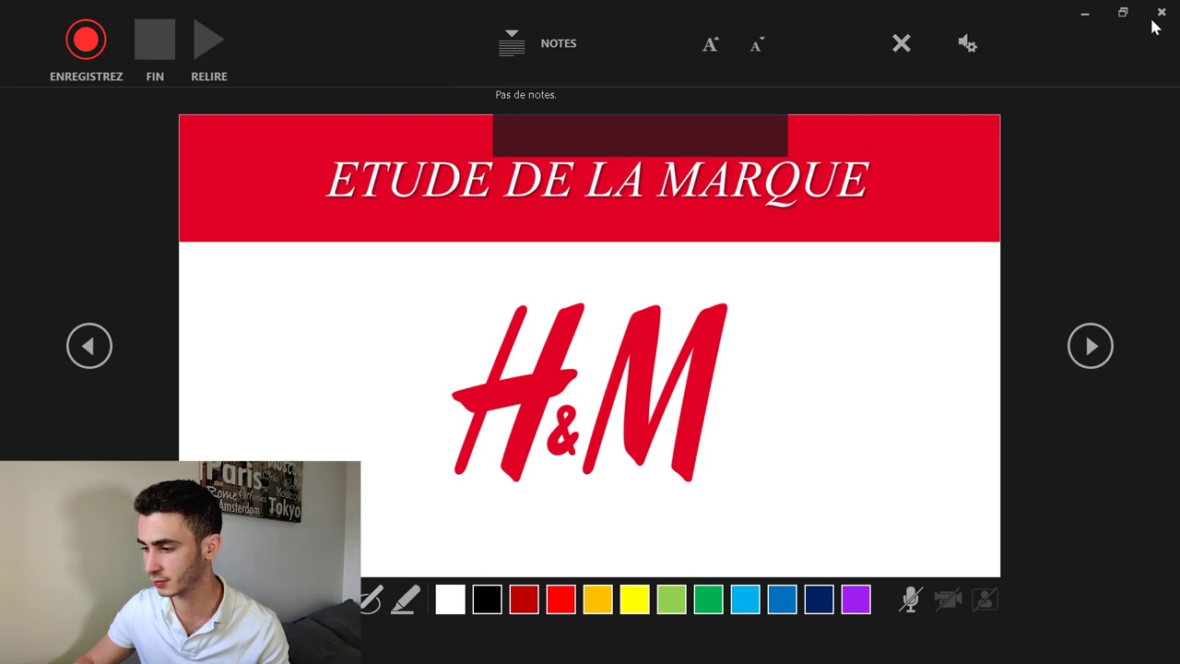
pyautogui.click(1161, 12)
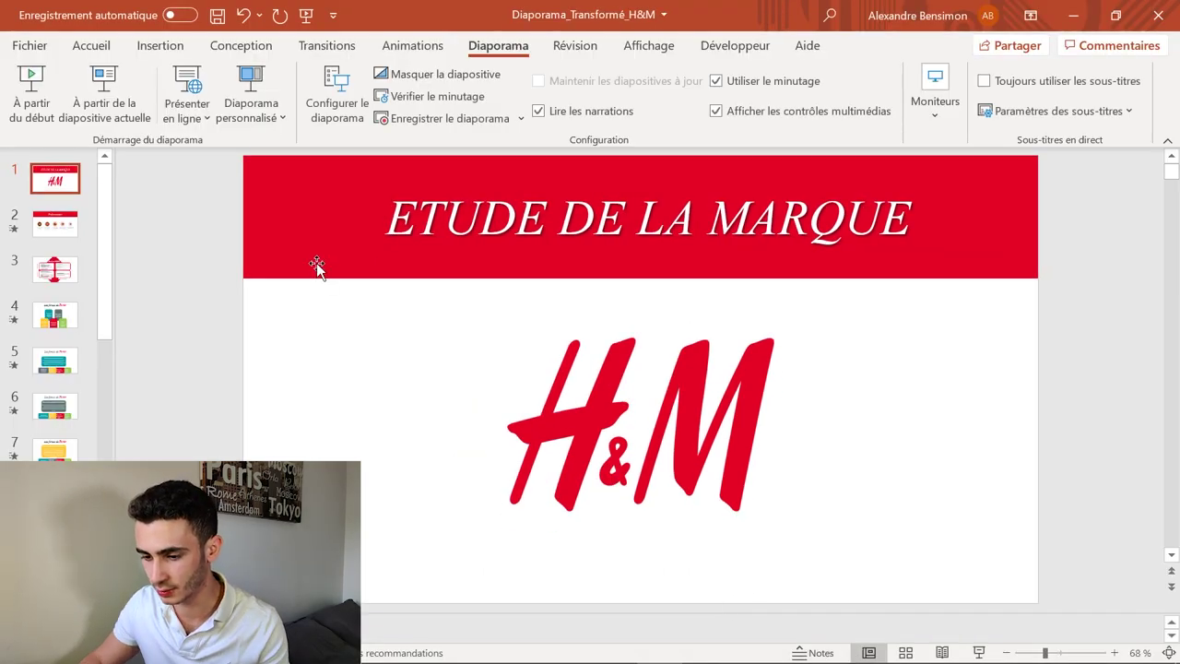
# Step: Reopen the recorder, enlarge then hide slide 1's notes, and switch on the camera and webcam preview
pyautogui.click(442, 118)
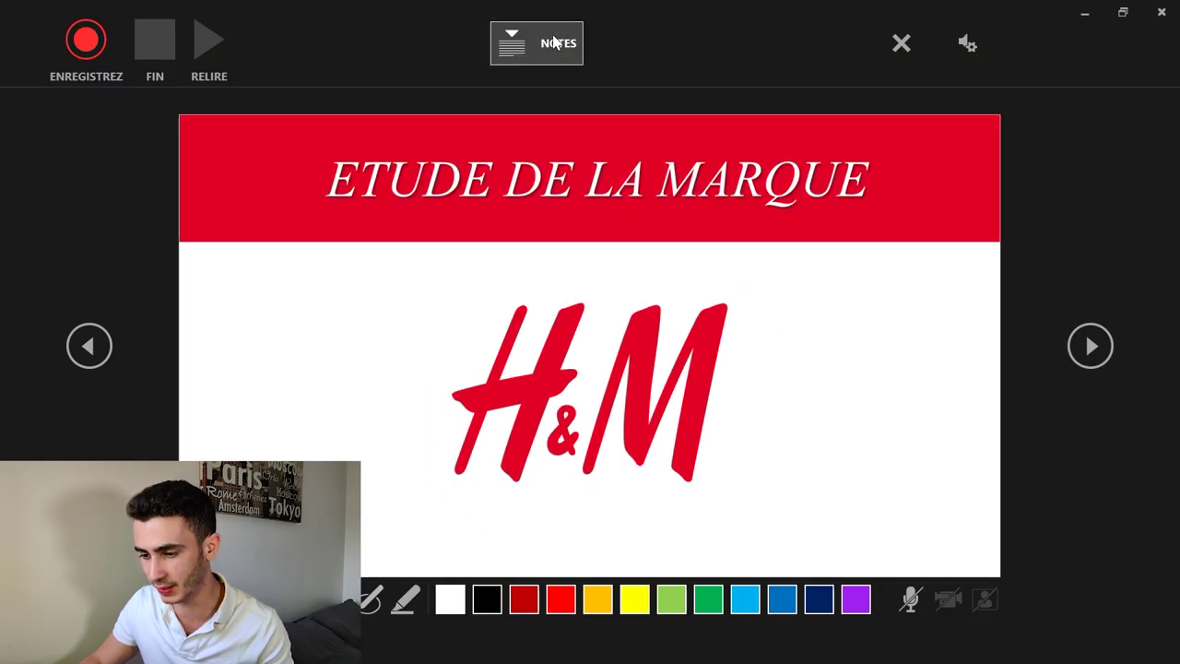
pyautogui.click(549, 44)
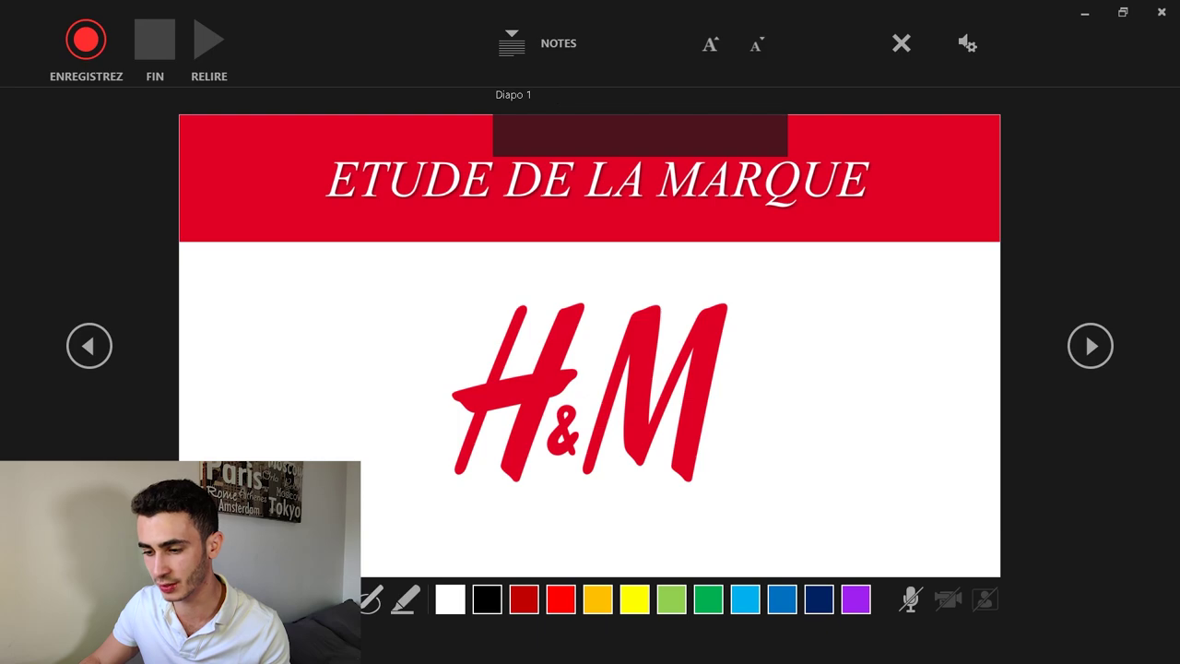
pyautogui.click(722, 38)
pyautogui.click(718, 38)
pyautogui.click(712, 38)
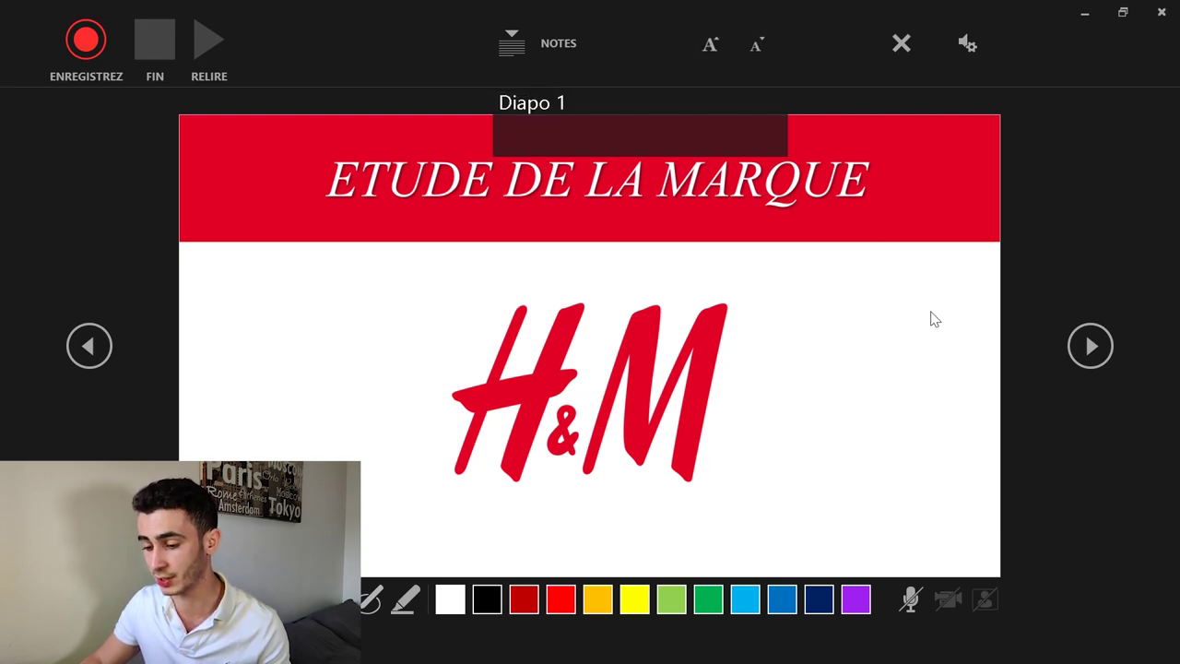
pyautogui.click(1054, 173)
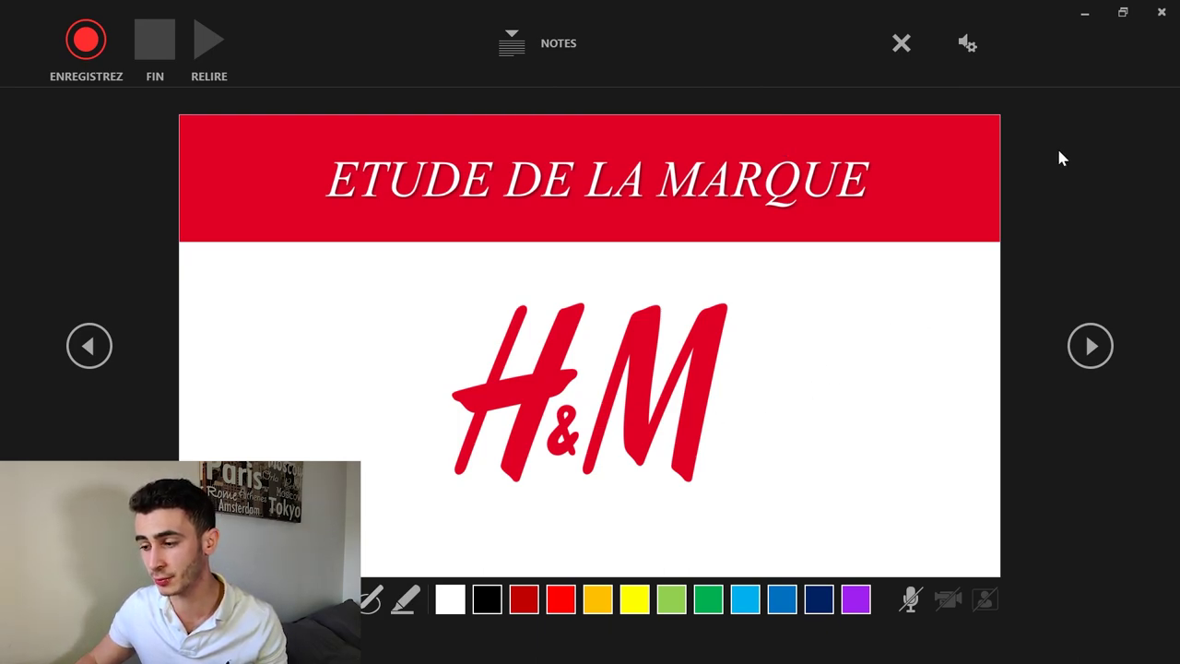
pyautogui.click(910, 600)
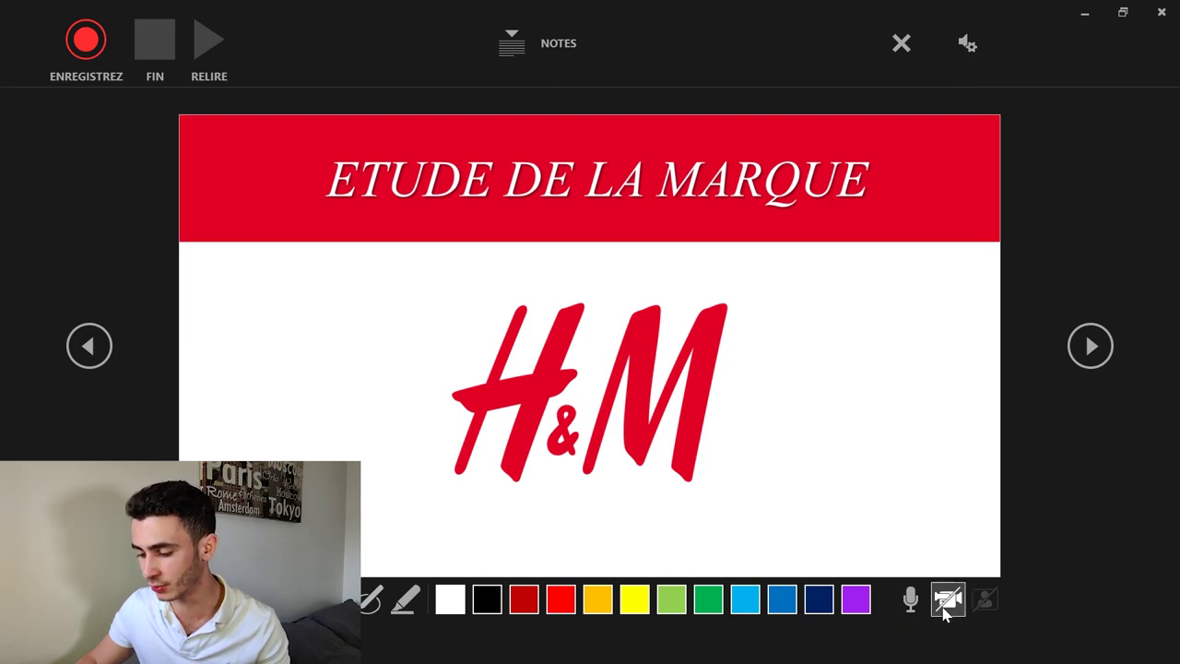
pyautogui.click(948, 604)
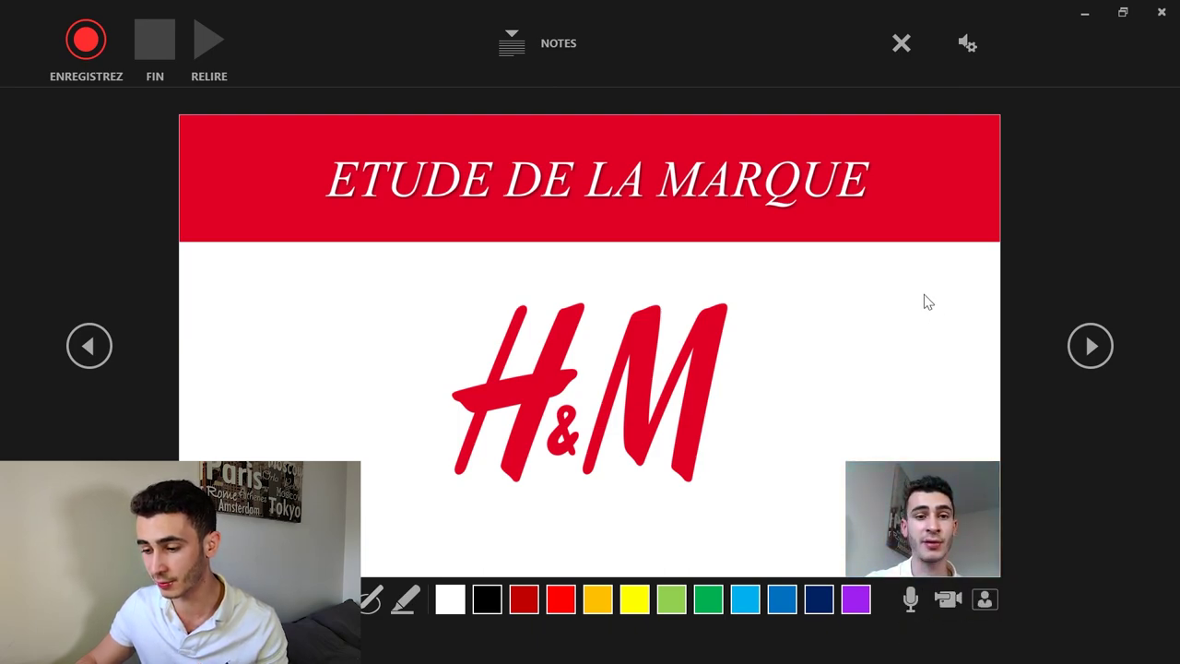
# Step: Start recording and handwrite 'Bonjour!' in black pen beside the H&M logo
pyautogui.click(86, 40)
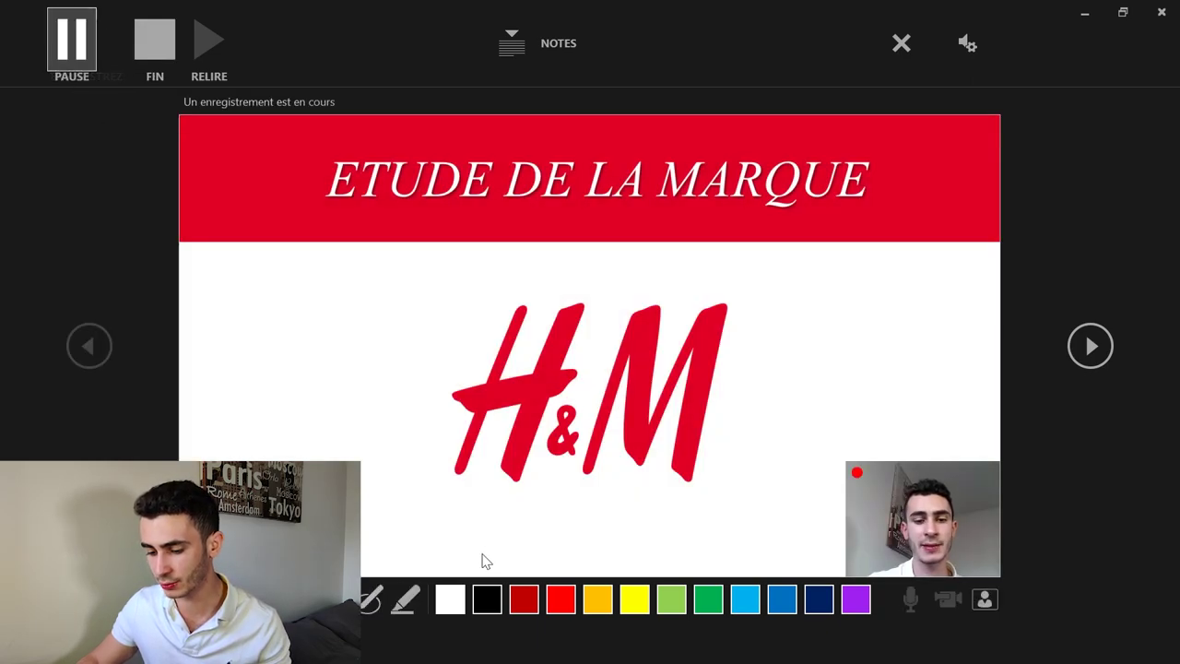
pyautogui.click(485, 599)
pyautogui.moveTo(759, 263)
pyautogui.mouseDown()
pyautogui.moveTo(758, 322)
pyautogui.moveTo(774, 284)
pyautogui.moveTo(791, 323)
pyautogui.moveTo(819, 323)
pyautogui.moveTo(813, 354)
pyautogui.mouseUp()
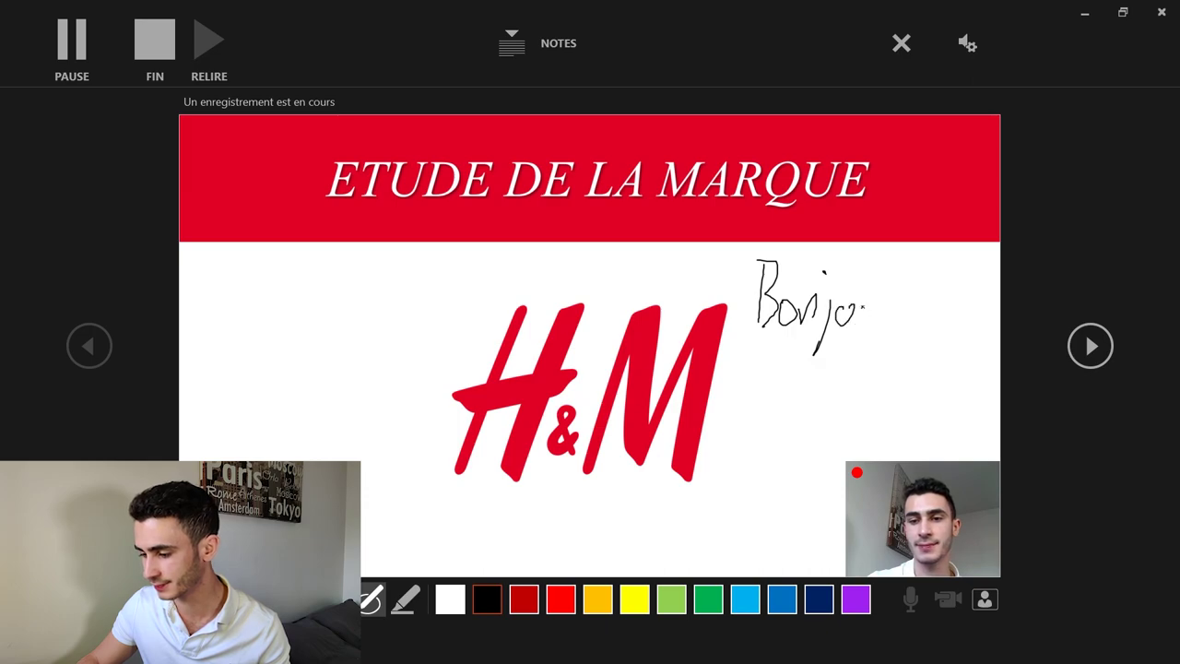
pyautogui.moveTo(908, 339); pyautogui.dragTo(908, 348)
pyautogui.click(528, 46)
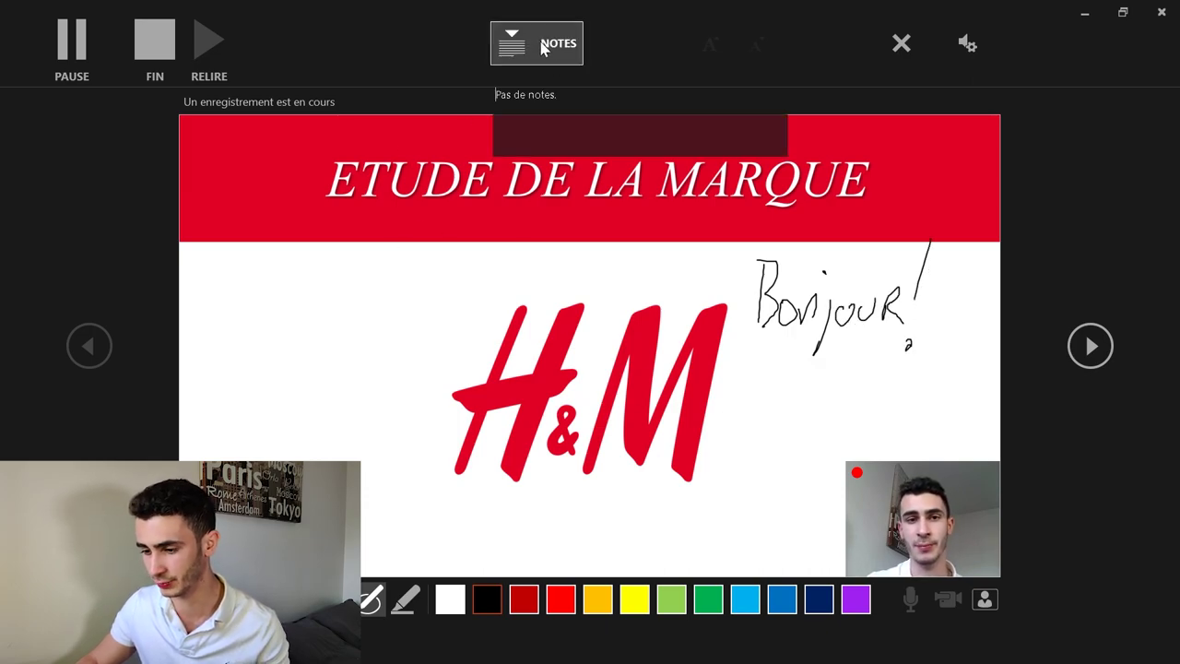
pyautogui.click(526, 46)
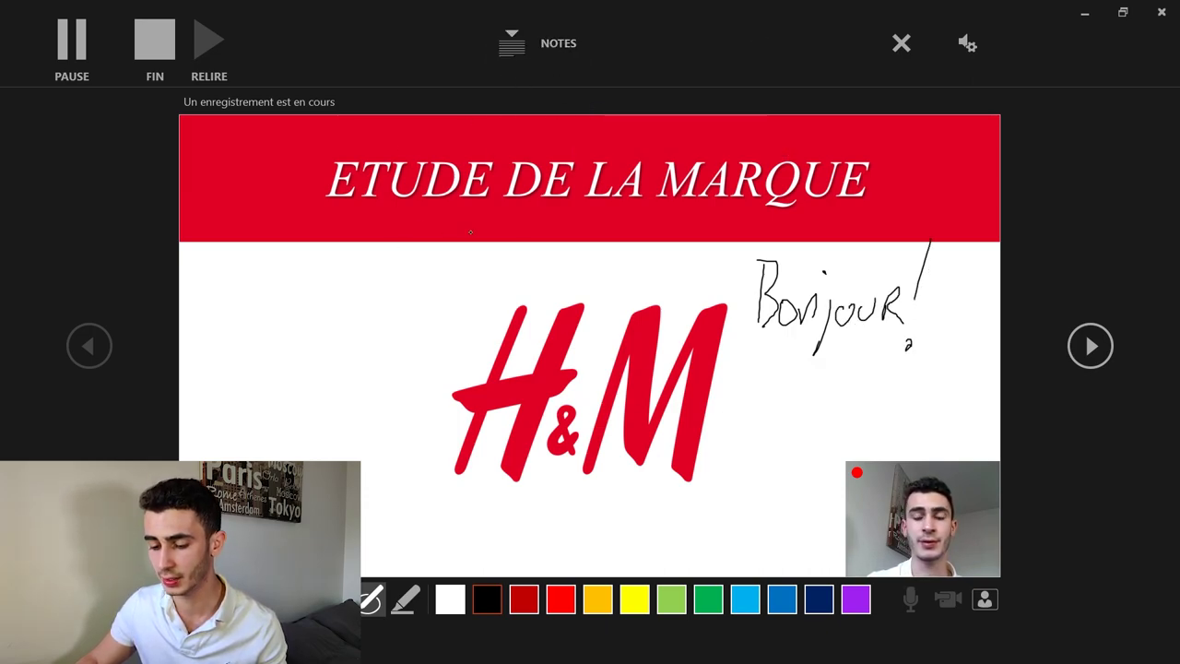
# Step: On the Présentation slide, highlight '4 473 magasins' and 'dans 74 pays' in light blue
pyautogui.click(404, 600)
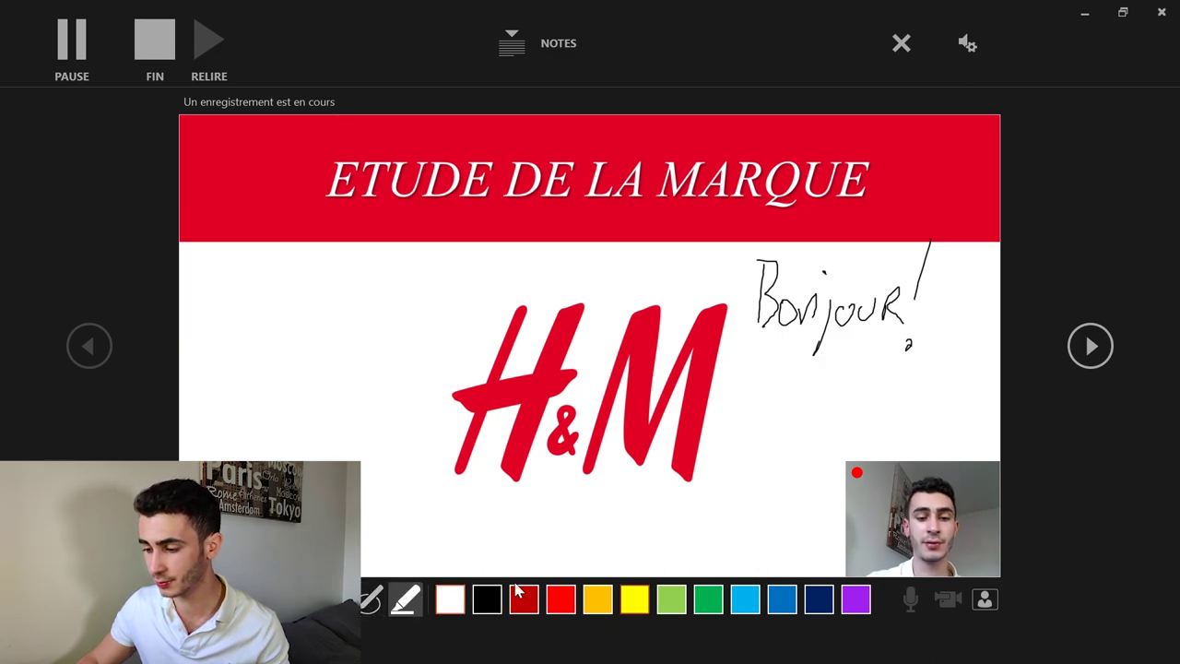
pyautogui.click(1088, 346)
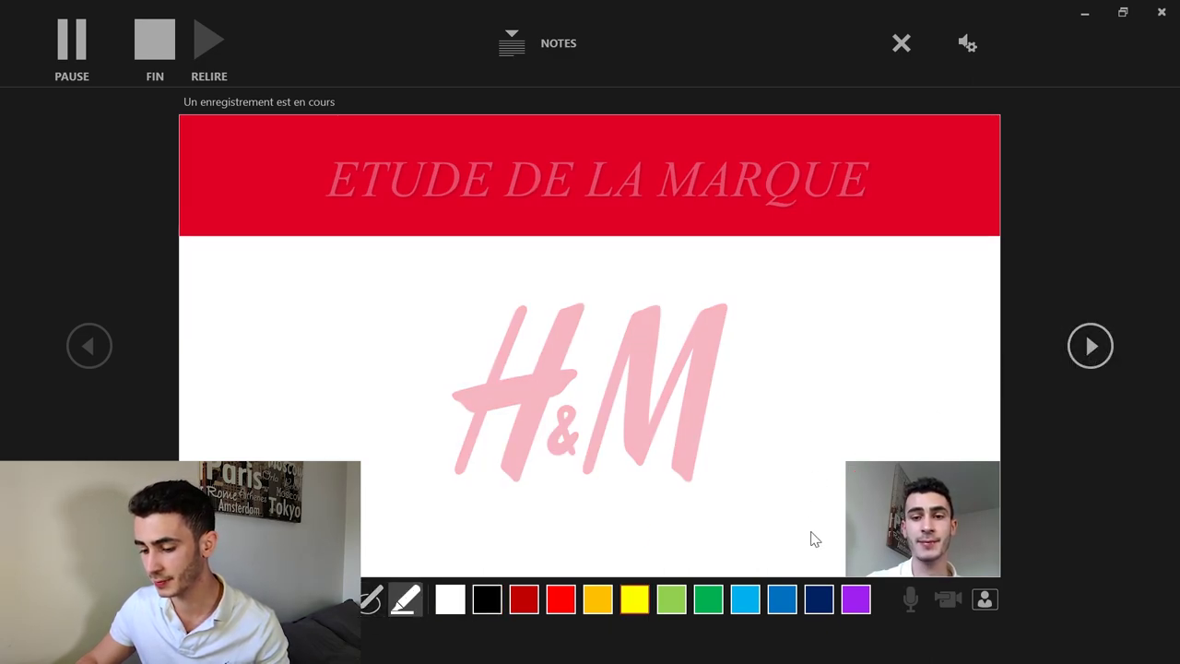
pyautogui.click(747, 601)
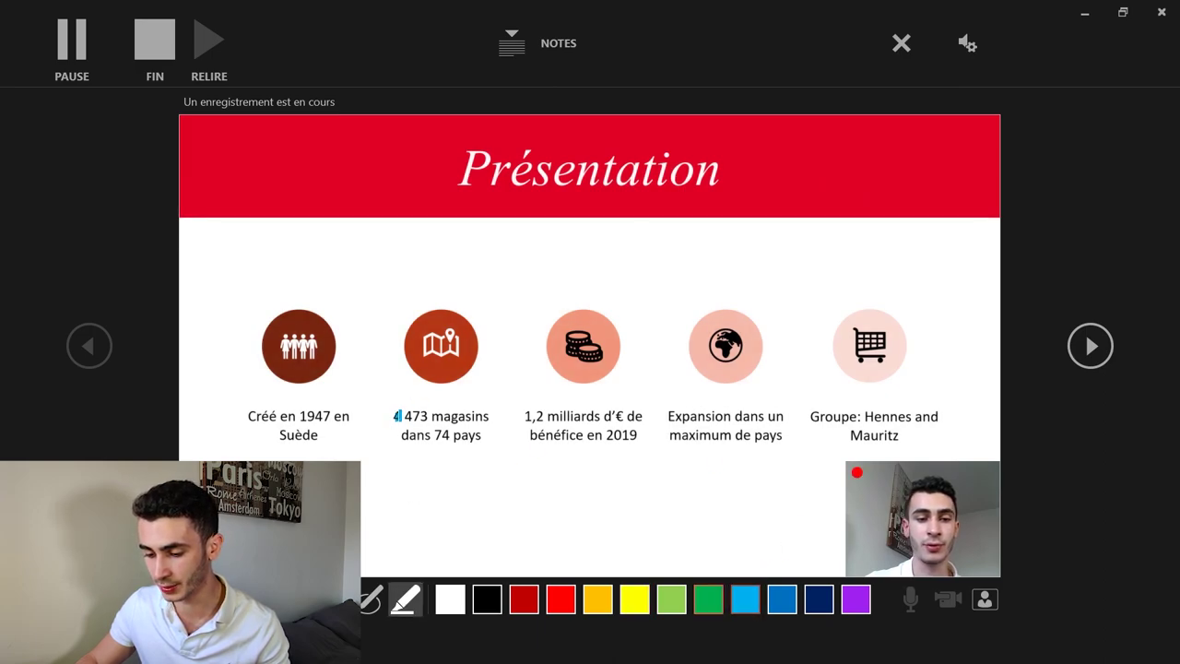
pyautogui.moveTo(397, 415); pyautogui.dragTo(474, 417)
pyautogui.moveTo(404, 437); pyautogui.dragTo(470, 446)
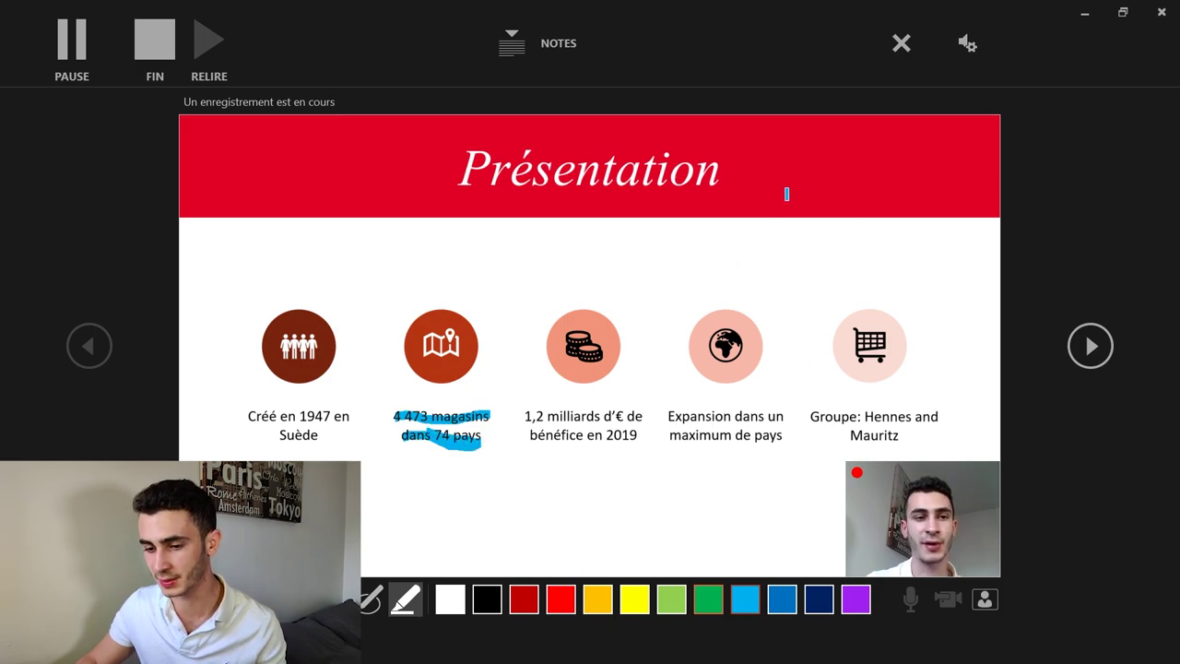
# Step: Pause, resume, then stop the recording with FIN
pyautogui.click(61, 43)
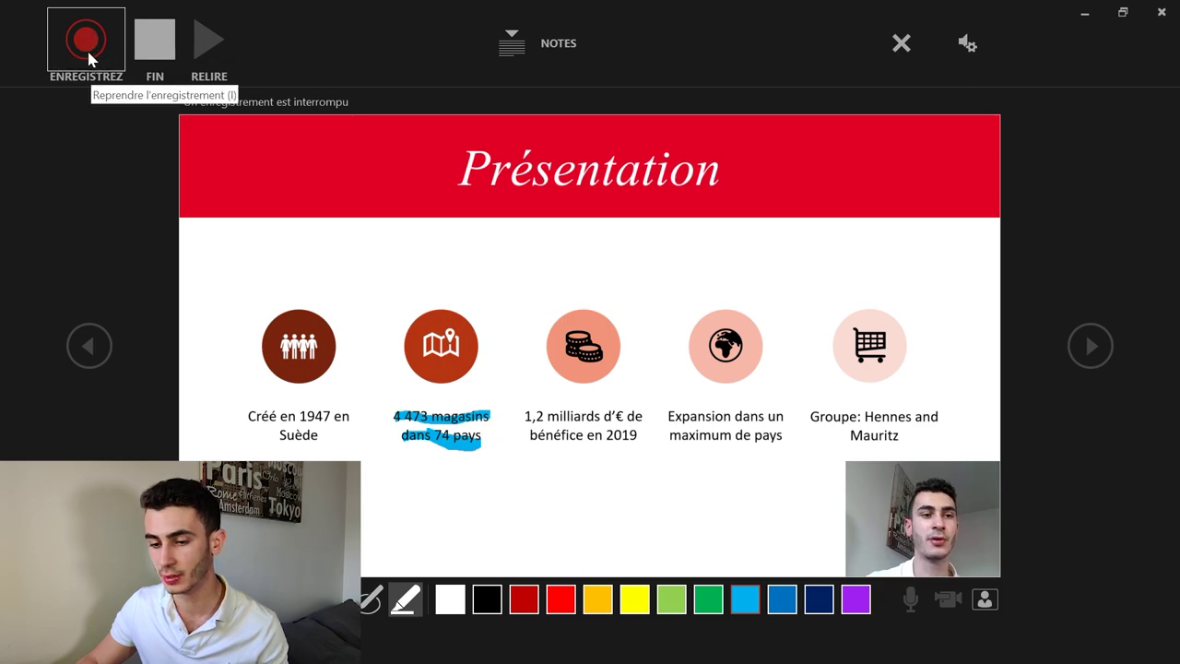
pyautogui.click(88, 47)
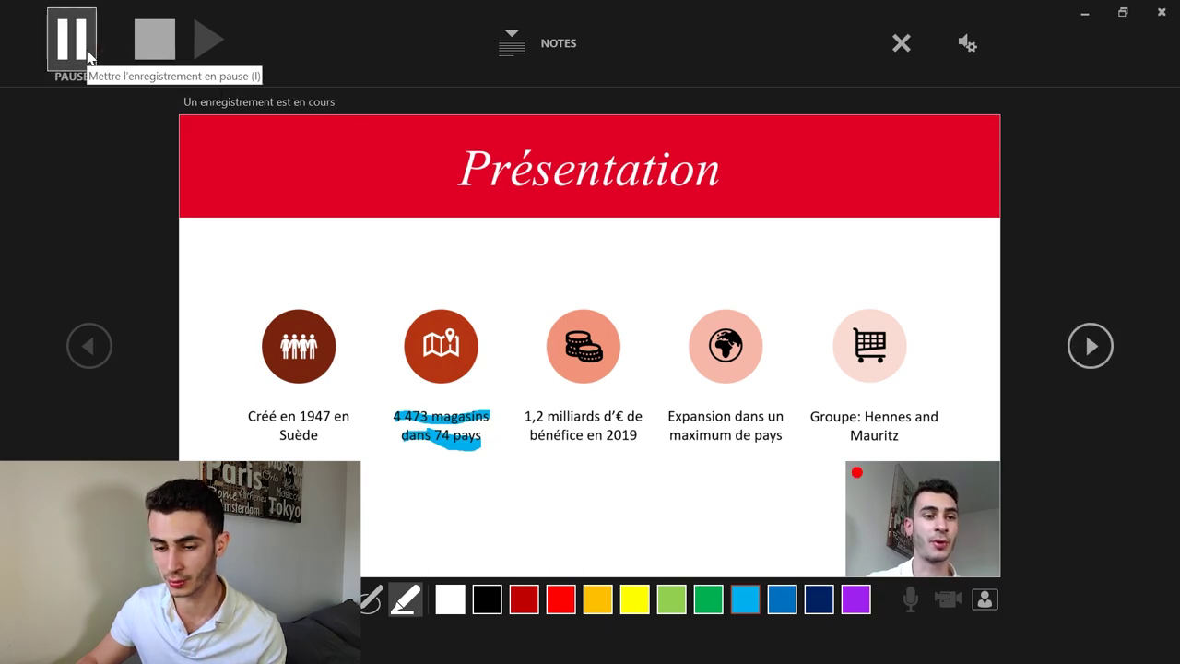
pyautogui.click(148, 53)
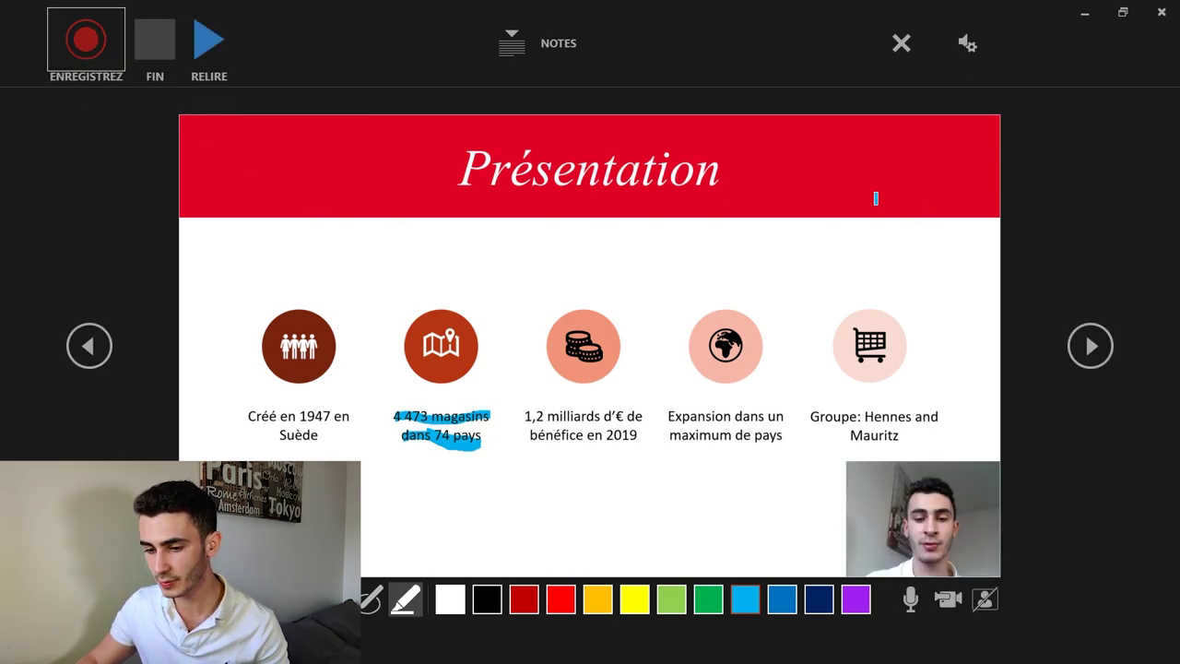
pyautogui.click(209, 44)
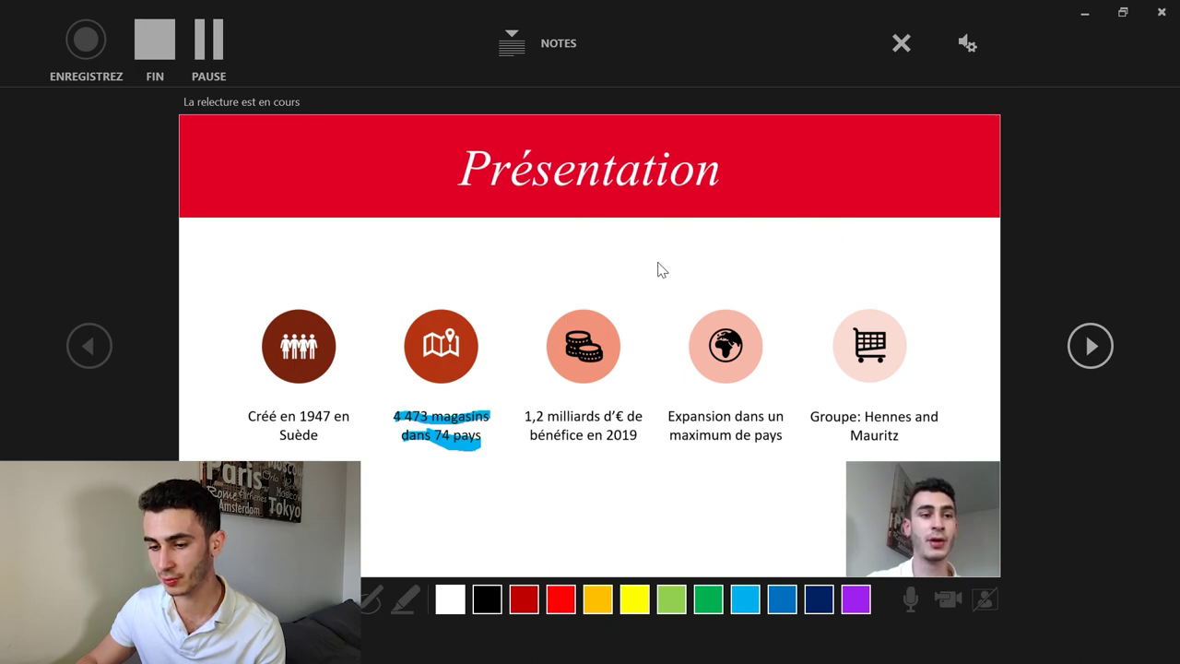
pyautogui.click(158, 54)
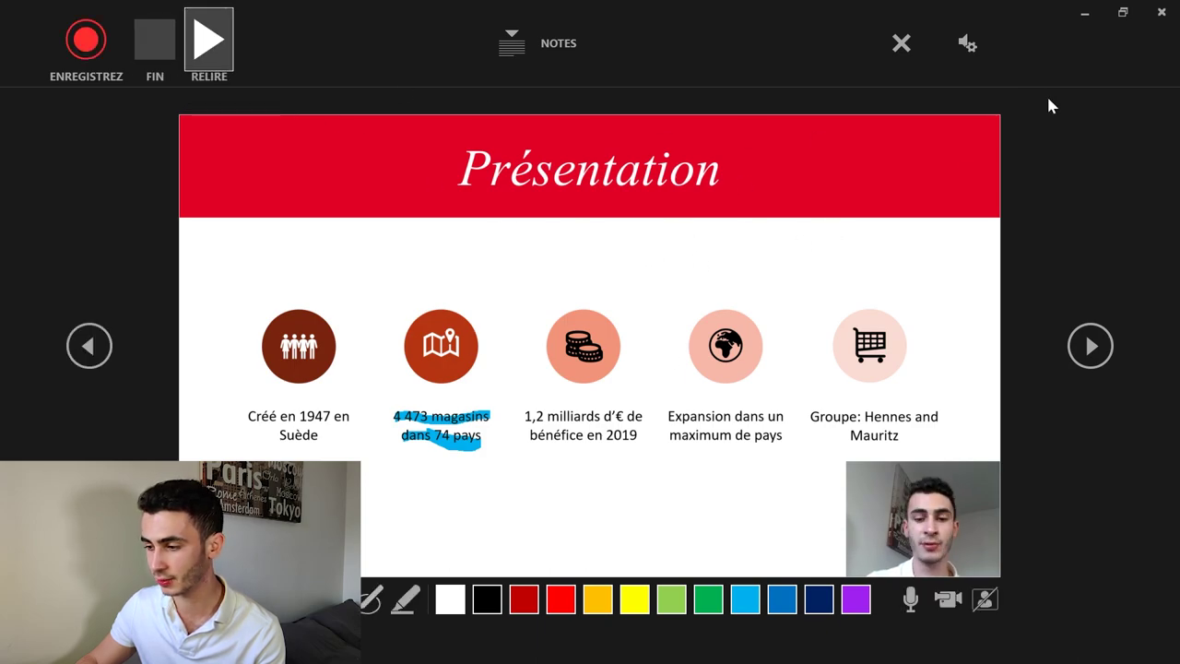
# Step: Close the recorder and replay the slideshow from the ETUDE DE LA MARQUE title slide
pyautogui.click(1161, 12)
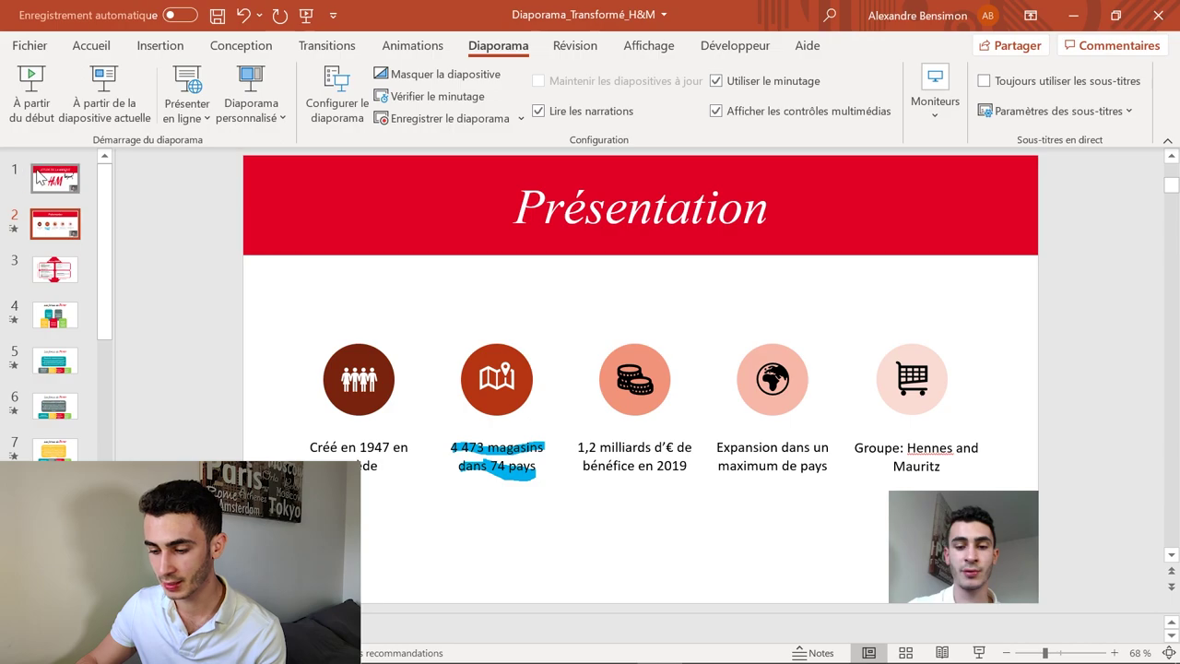
pyautogui.moveTo(963, 530)
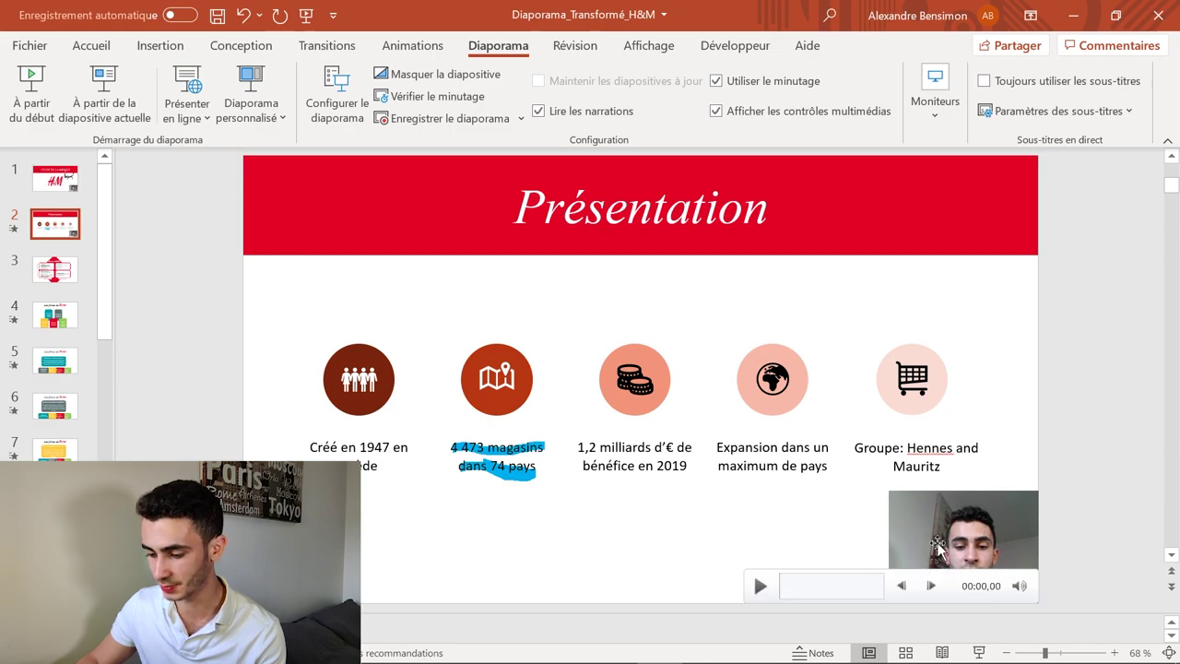
pyautogui.click(55, 178)
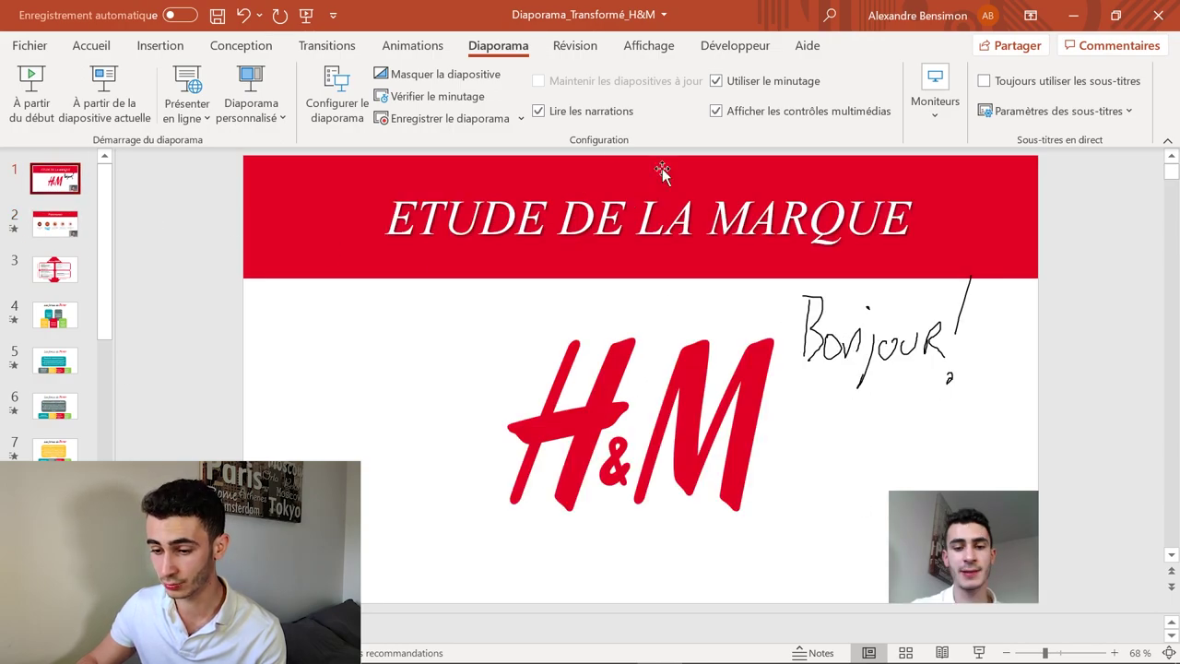
pyautogui.click(31, 104)
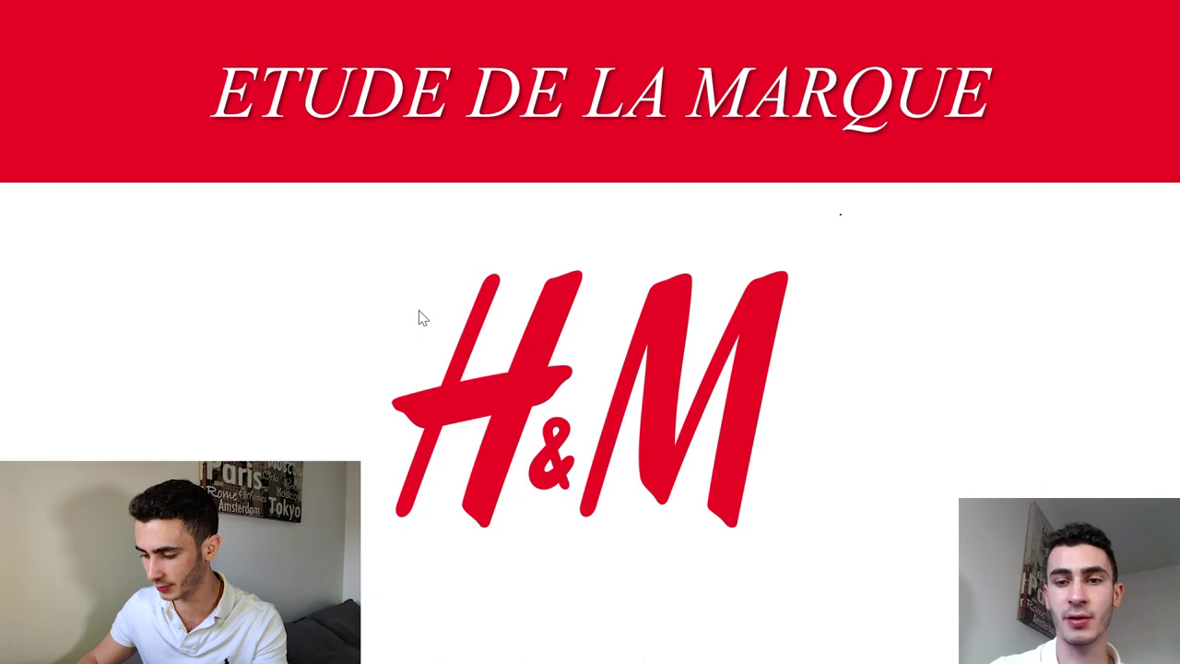
pyautogui.press('XF86AudioLowerVolume')
pyautogui.moveTo(876, 269)
pyautogui.mouseDown()
pyautogui.moveTo(917, 303)
pyautogui.moveTo(913, 345)
pyautogui.mouseUp()
pyautogui.moveTo(964, 269)
pyautogui.mouseDown()
pyautogui.moveTo(983, 295)
pyautogui.moveTo(1005, 295)
pyautogui.mouseUp()
pyautogui.moveTo(1011, 297); pyautogui.dragTo(1036, 265)
pyautogui.moveTo(1080, 180); pyautogui.dragTo(1061, 245)
pyautogui.click(1046, 322)
pyautogui.moveTo(1045, 322); pyautogui.dragTo(1052, 336)
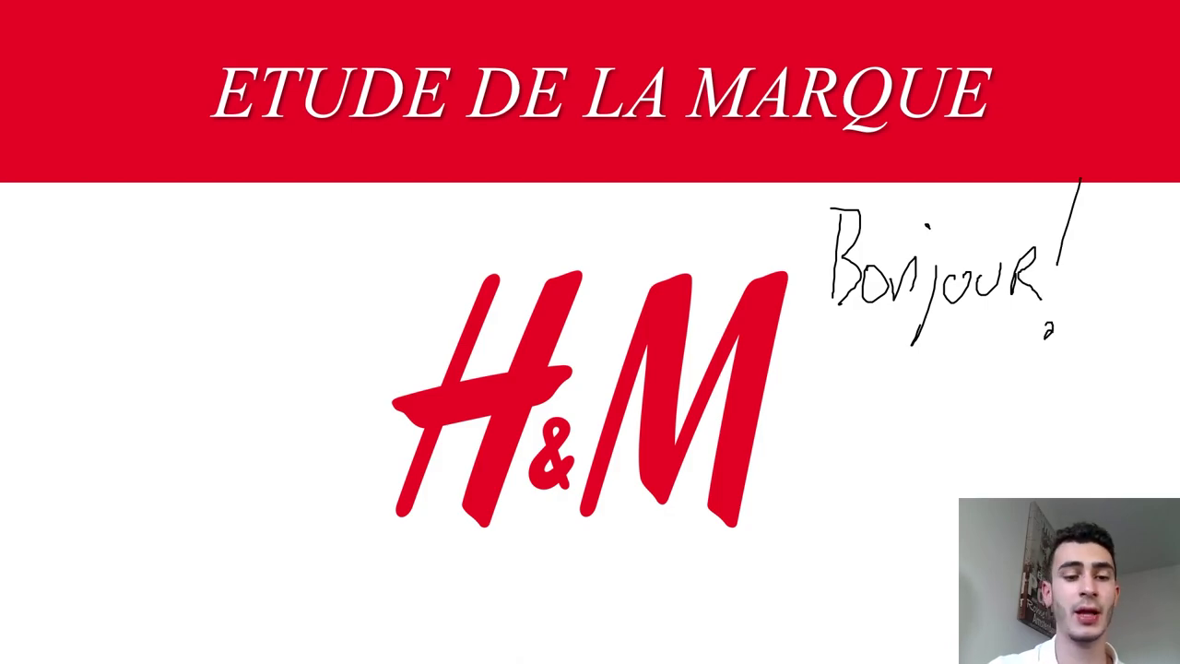
# Step: Advance to the Présentation slide during playback, then end the slideshow
pyautogui.press('Right')
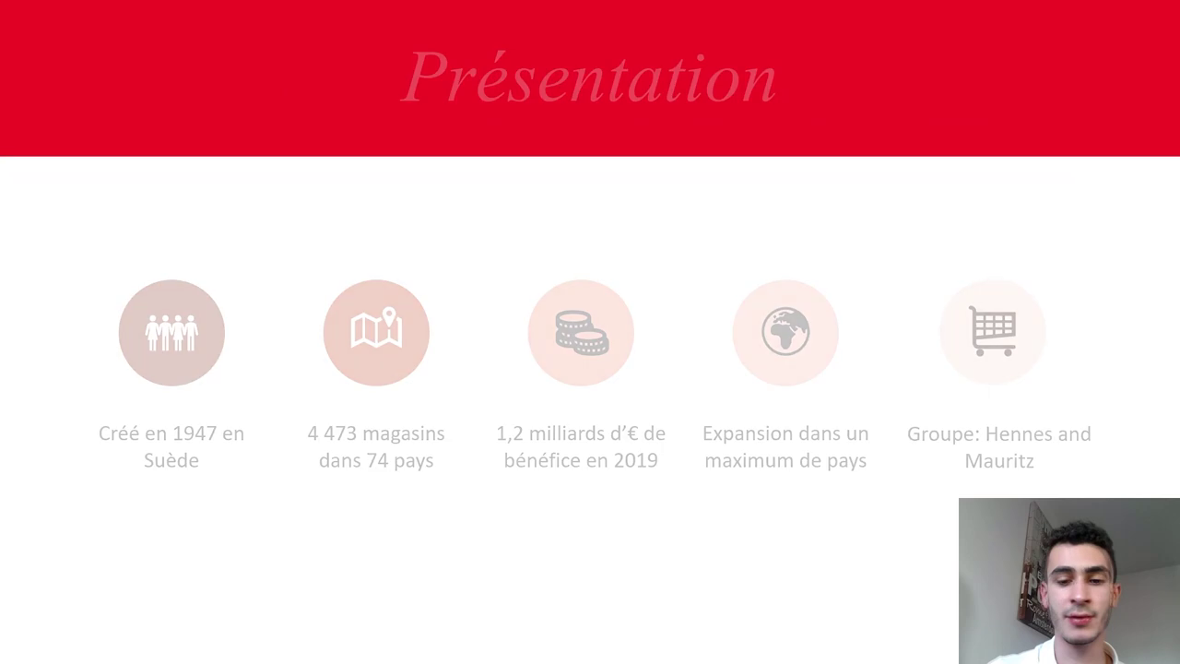
pyautogui.moveTo(310, 435); pyautogui.dragTo(447, 434)
pyautogui.moveTo(321, 461)
pyautogui.mouseDown()
pyautogui.moveTo(435, 472)
pyautogui.moveTo(368, 477)
pyautogui.mouseUp()
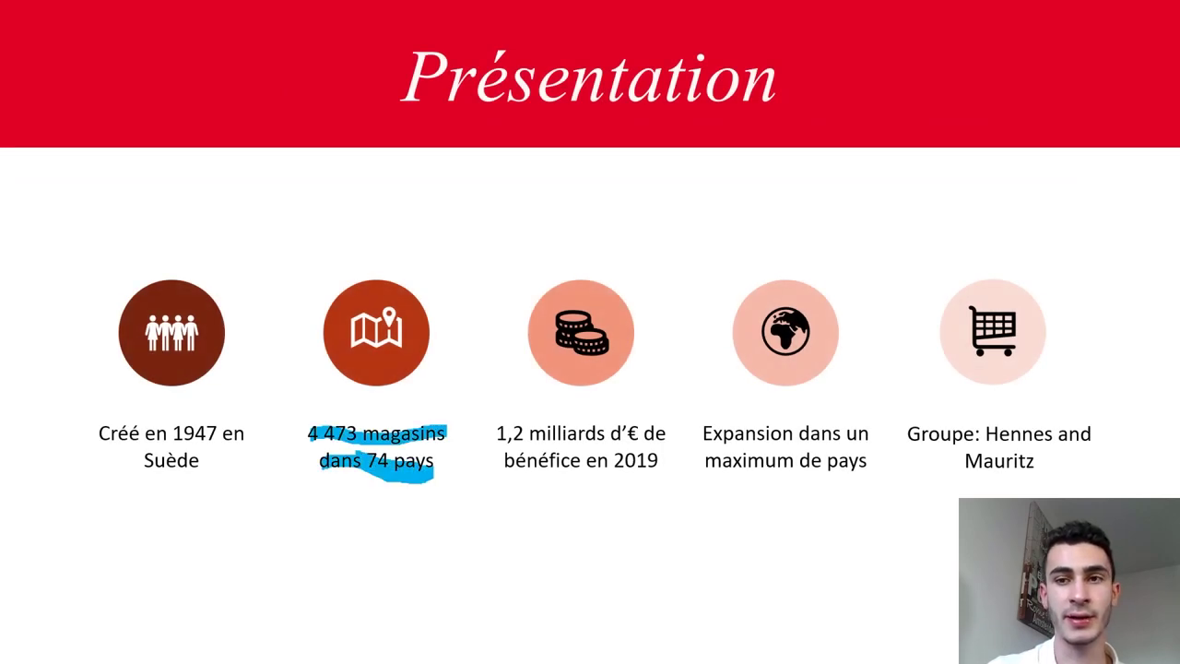
pyautogui.press('Escape')
pyautogui.scroll(1, 221, 249)
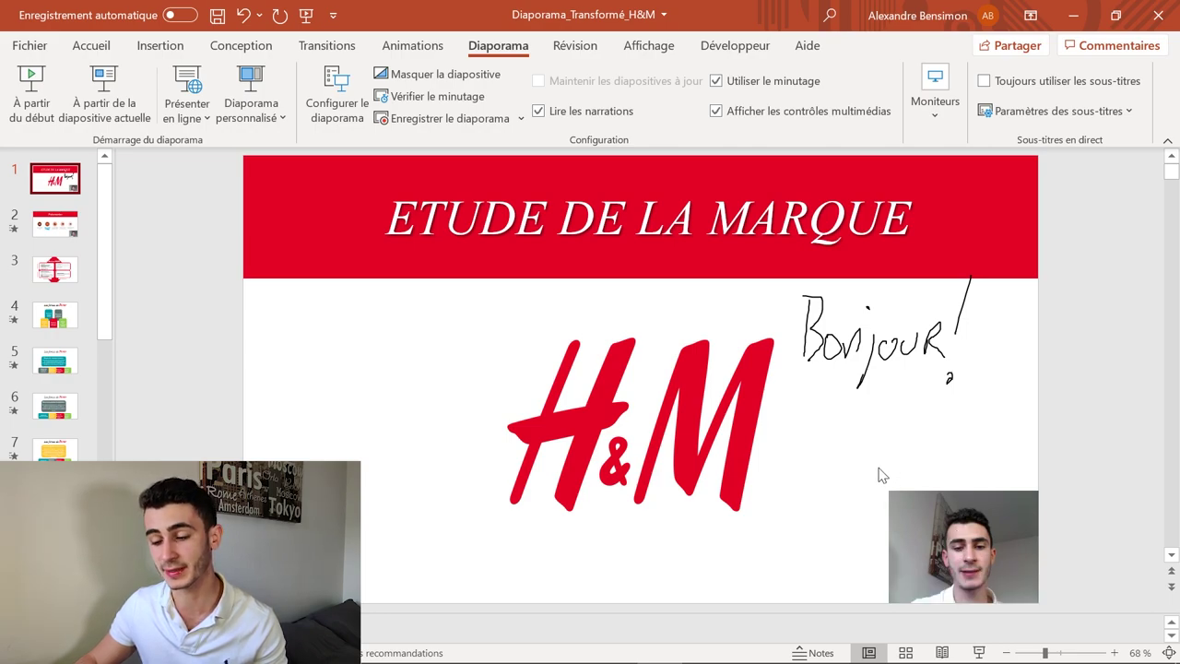
pyautogui.click(867, 365)
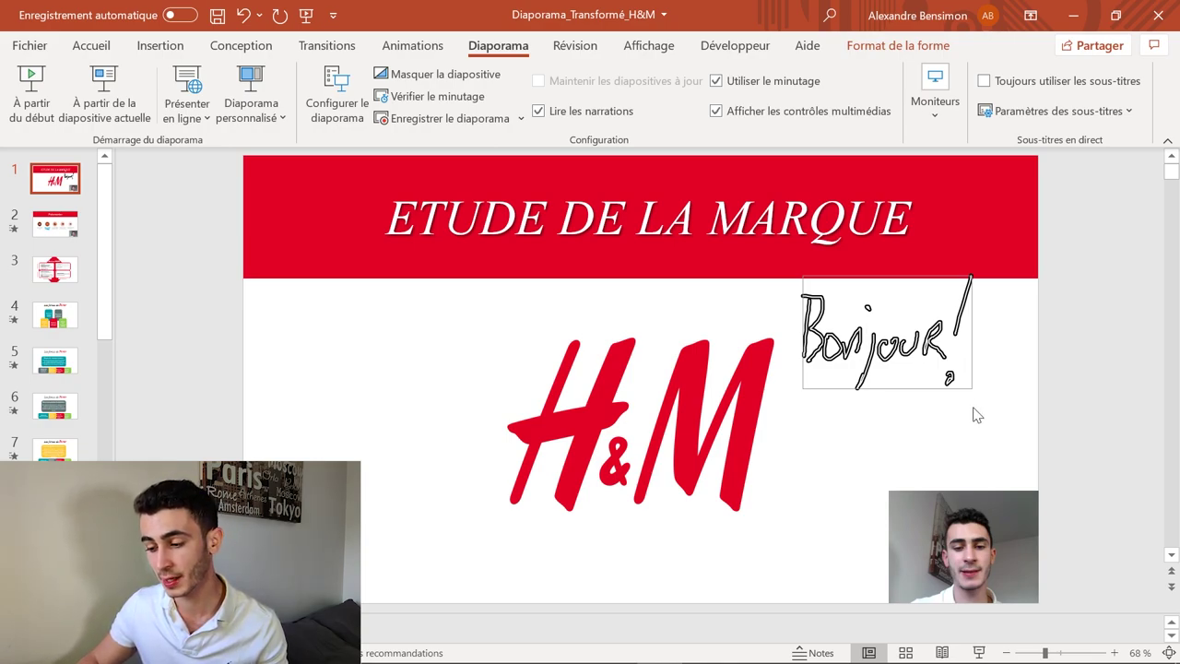
pyautogui.press('pagedown')
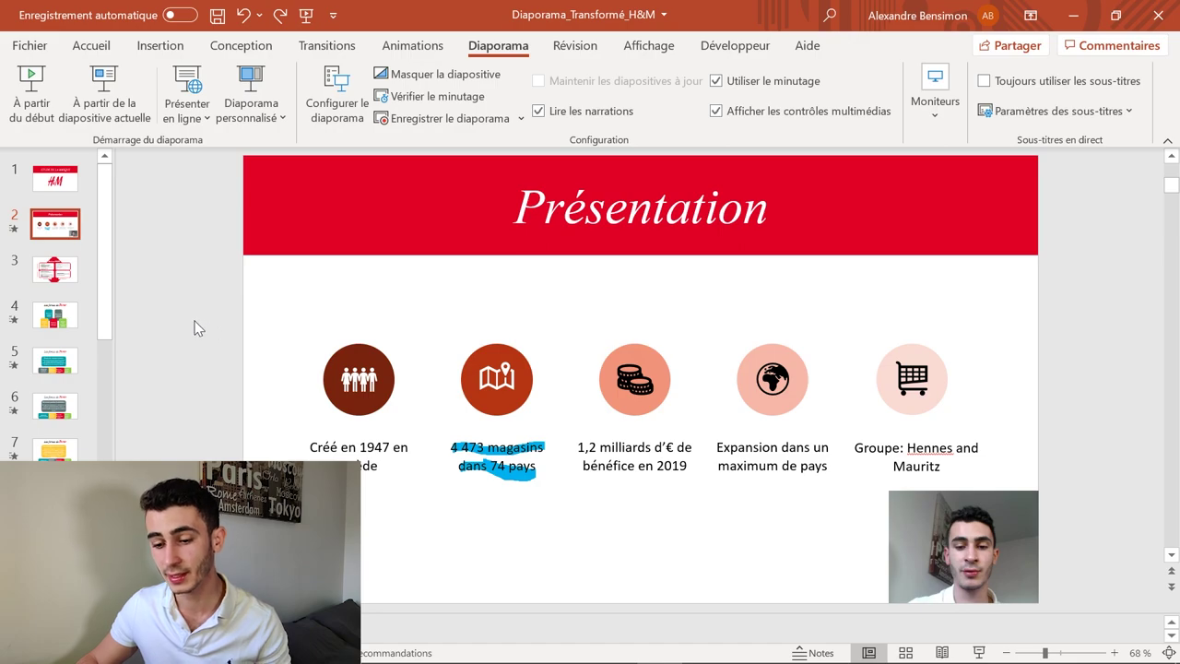
pyautogui.click(539, 112)
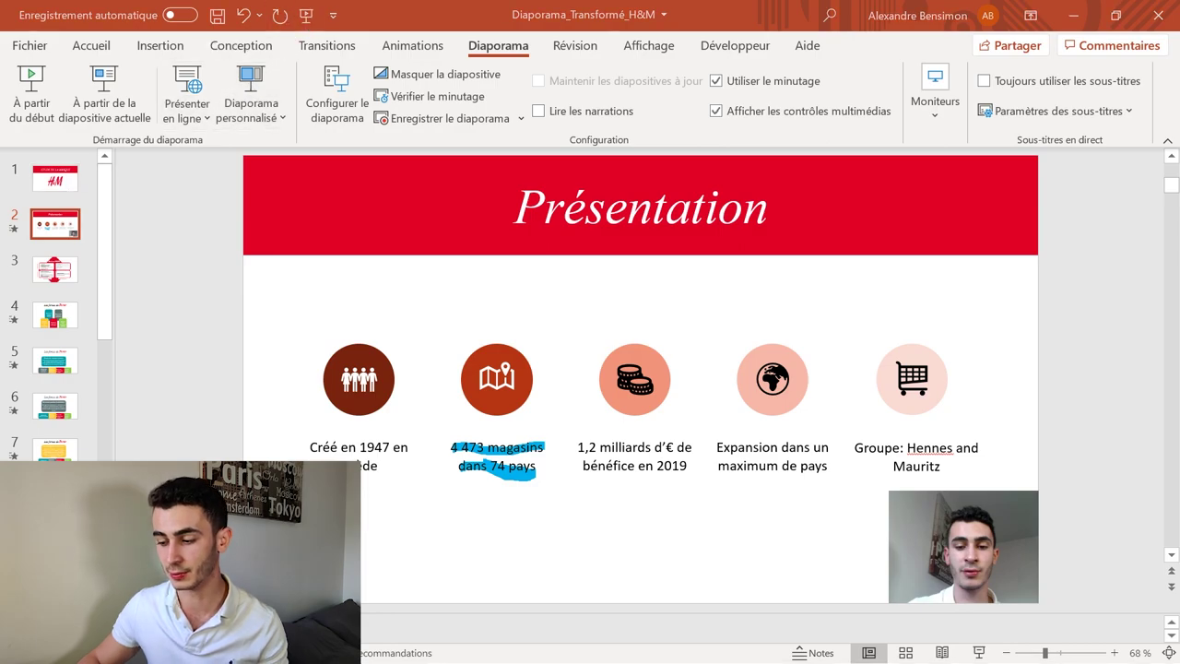
pyautogui.click(307, 15)
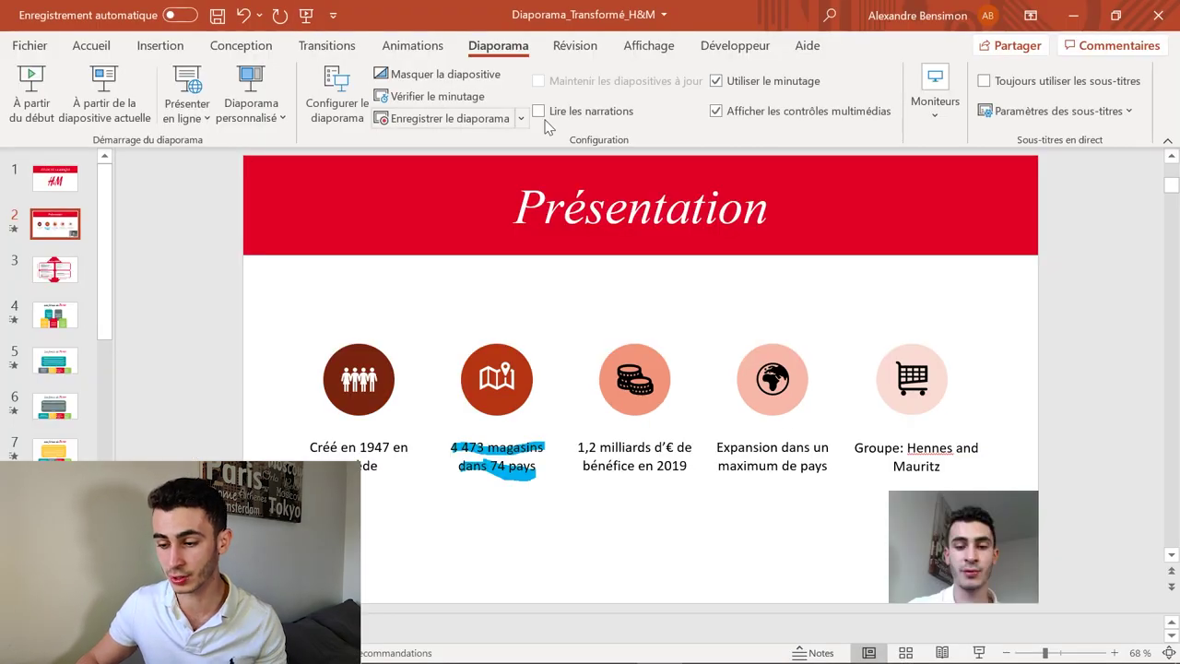
pyautogui.click(538, 111)
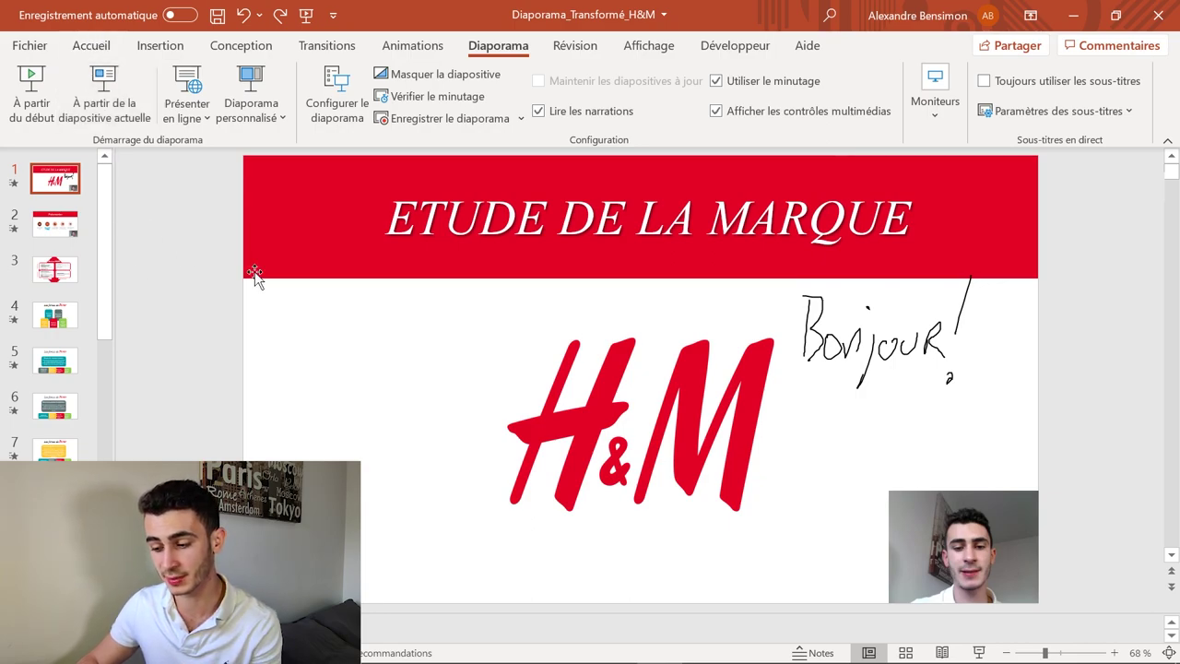
# Step: Use Fichier > Enregistrer sous to save as Vidéo MPEG-4 (*.mp4) in Diaporamas types
pyautogui.click(30, 45)
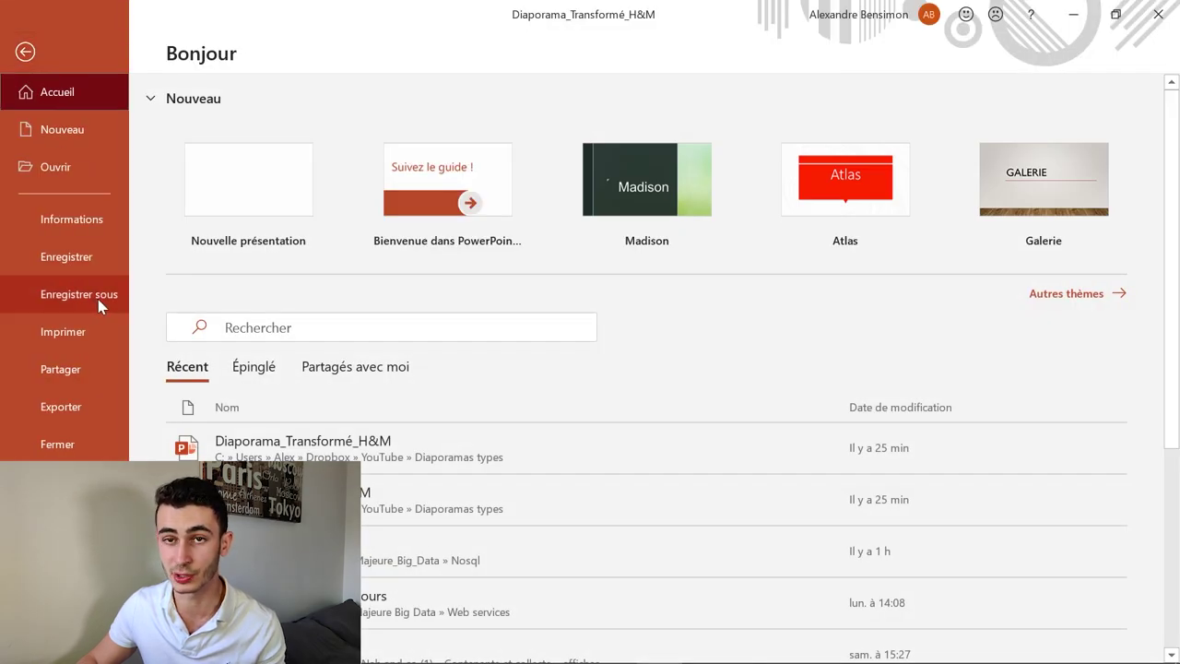
pyautogui.click(115, 298)
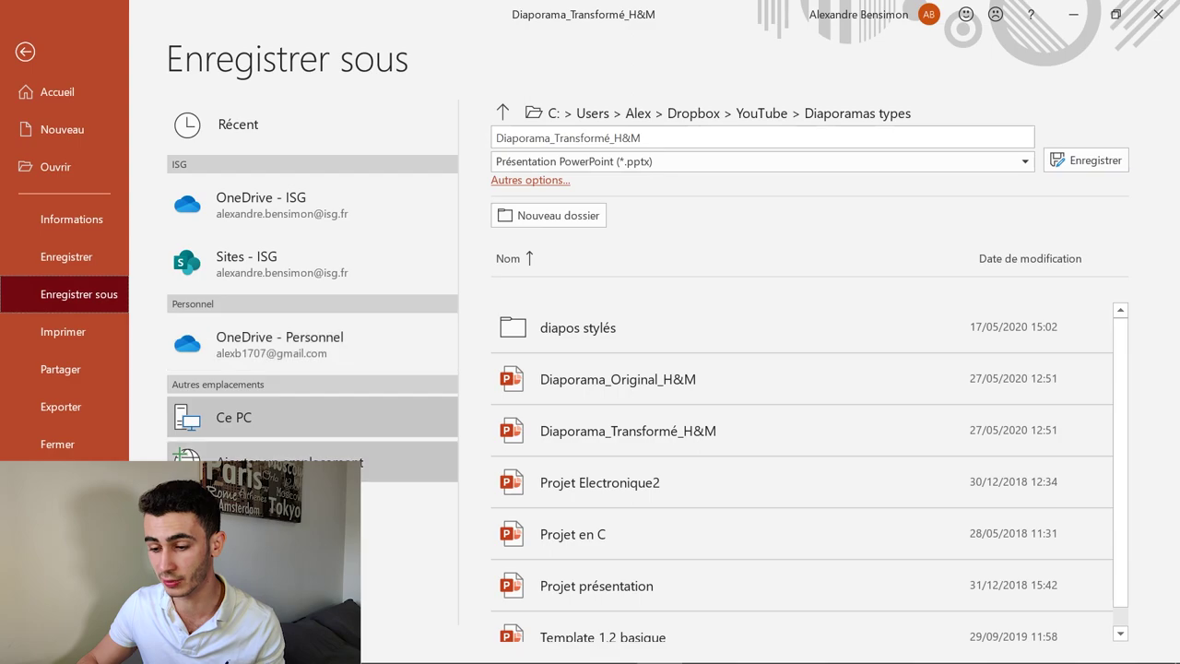
pyautogui.click(657, 163)
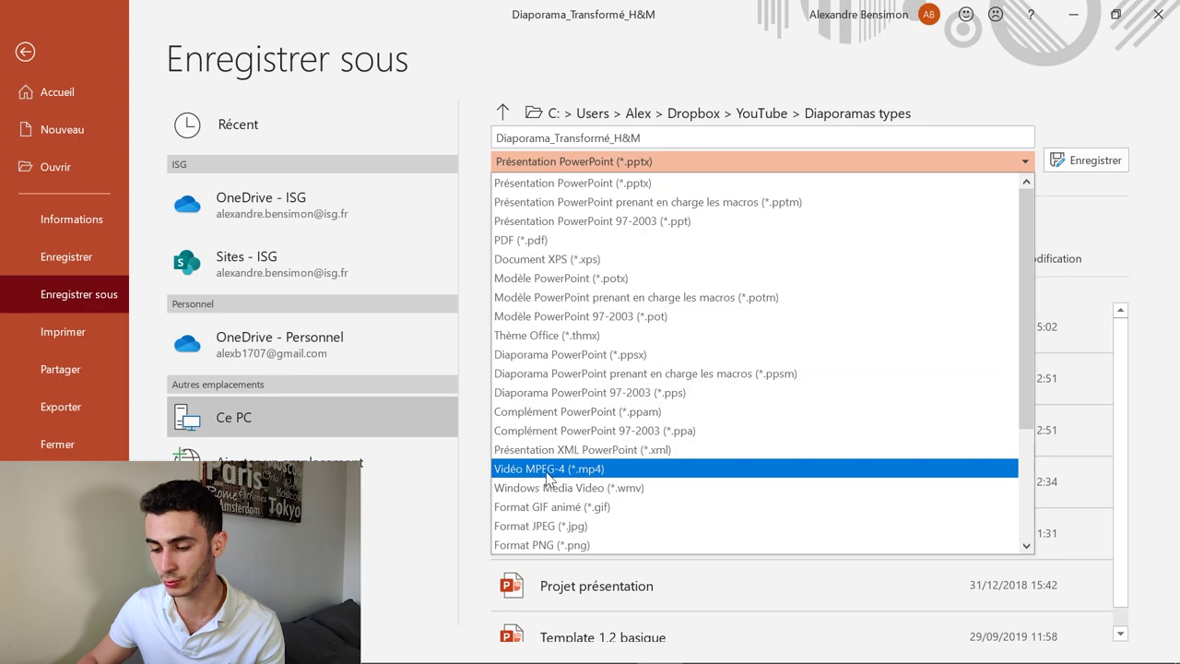
pyautogui.click(618, 472)
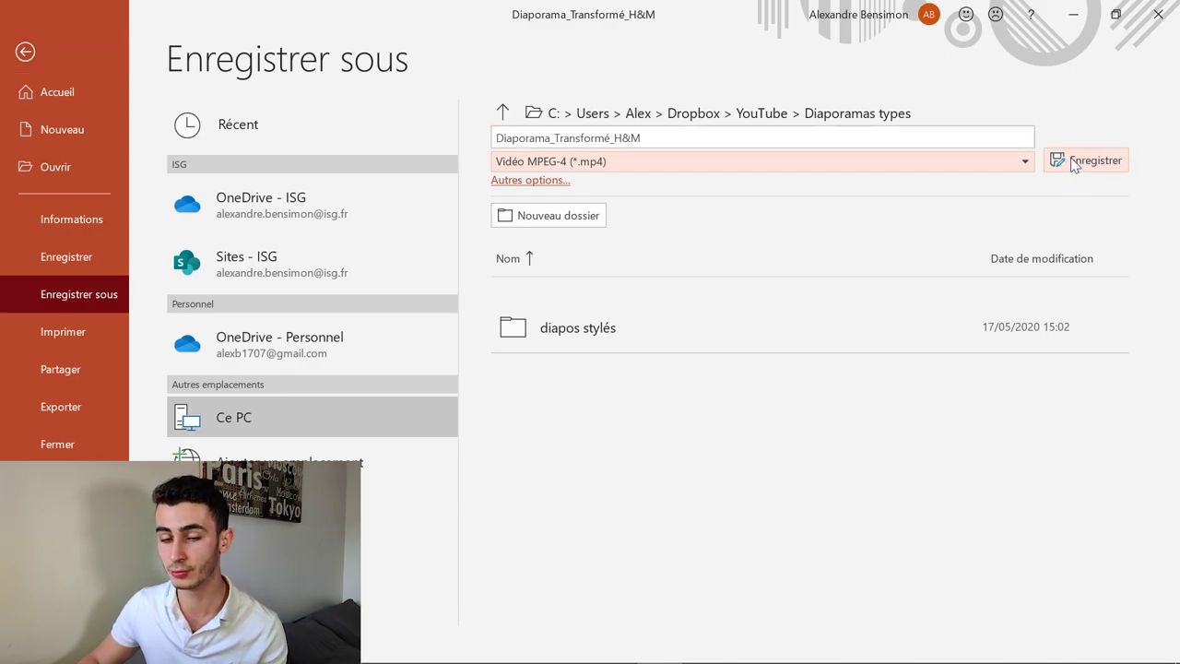
pyautogui.click(25, 51)
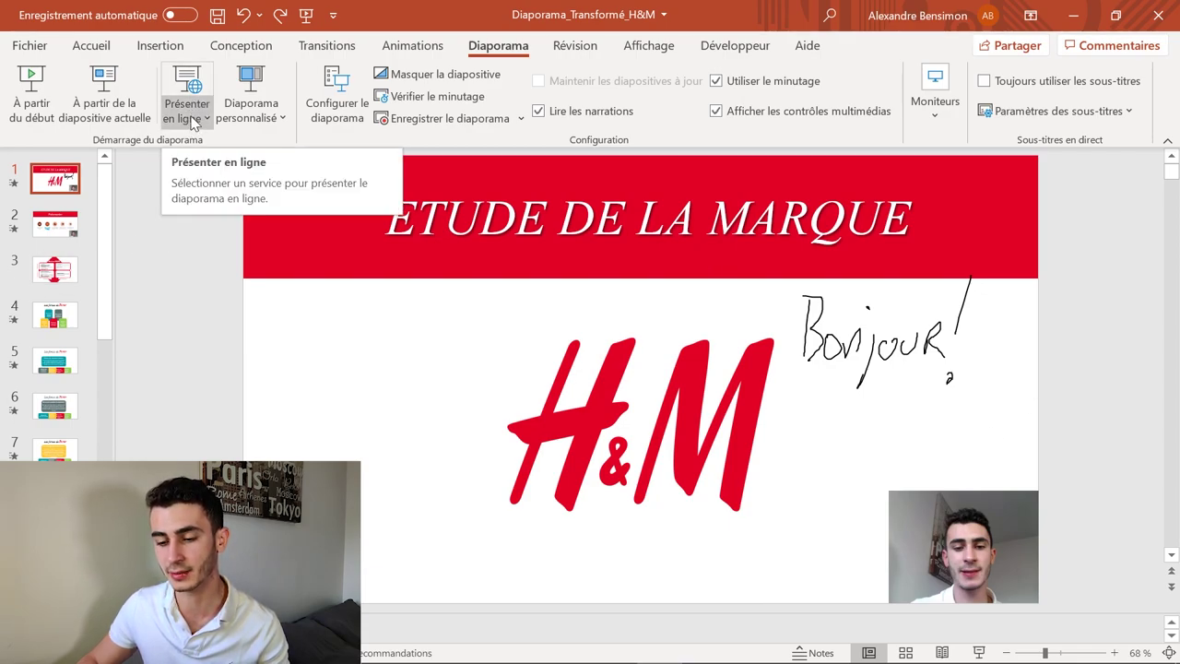
# Step: Select the handwritten Bonjour! ink on the title slide, then open the Présenter en ligne options
pyautogui.click(880, 349)
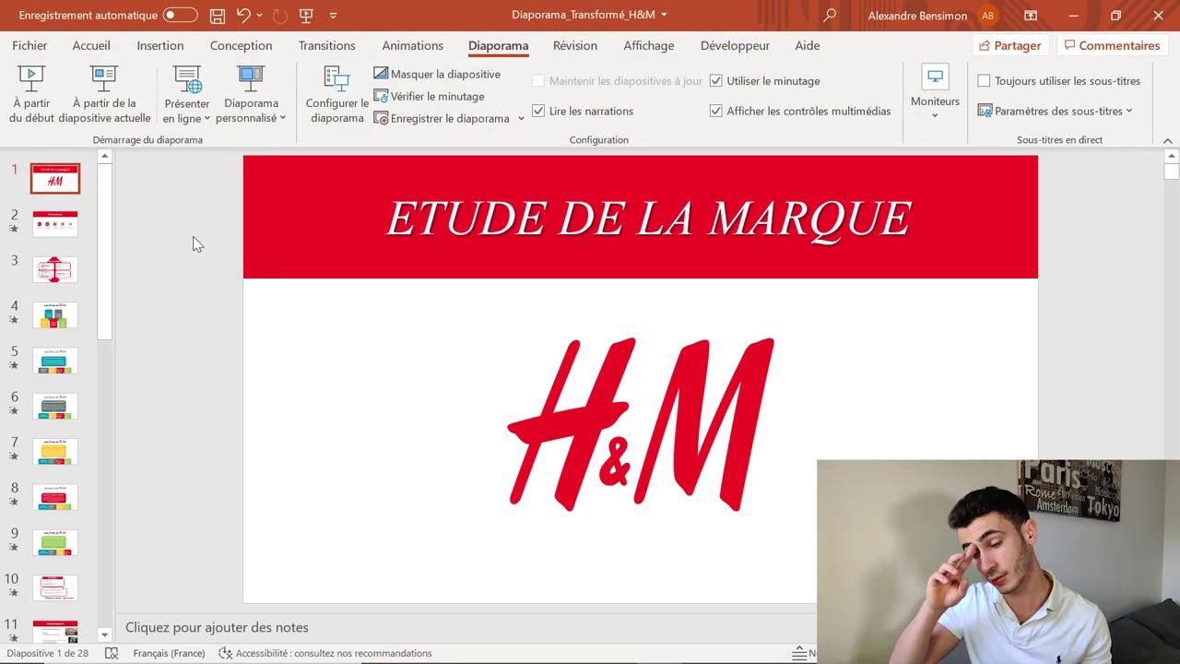
pyautogui.click(206, 117)
# Step: Connect to the Office Presentation Service, letting remote viewers download the presentation
pyautogui.click(221, 162)
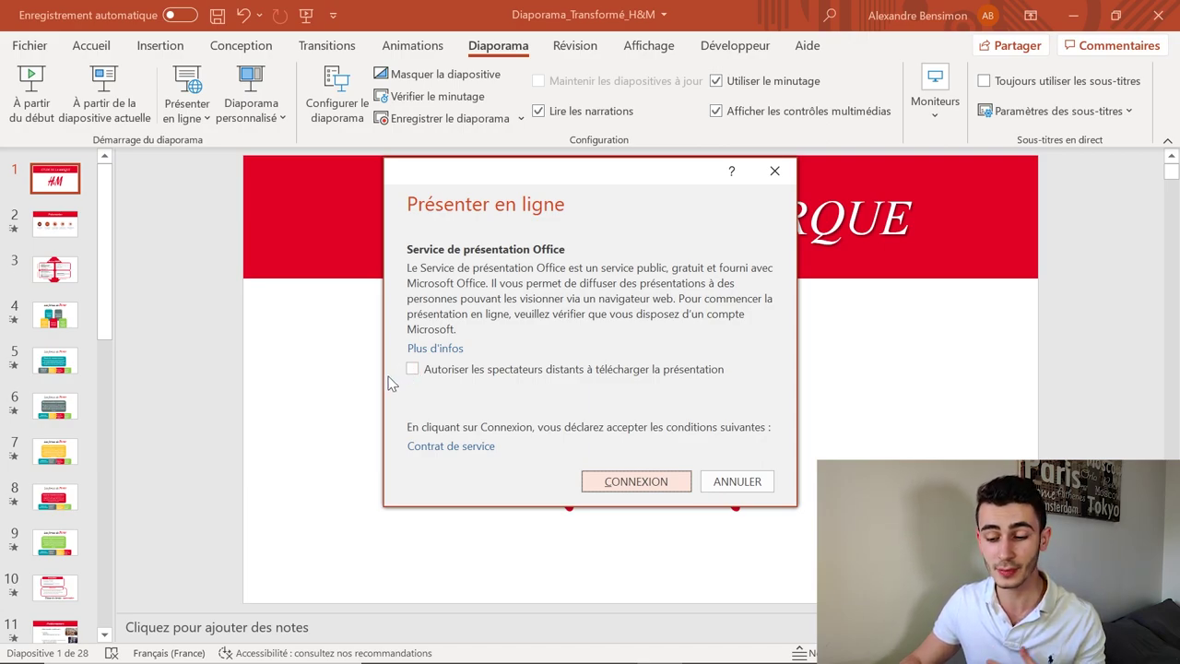
pyautogui.click(411, 371)
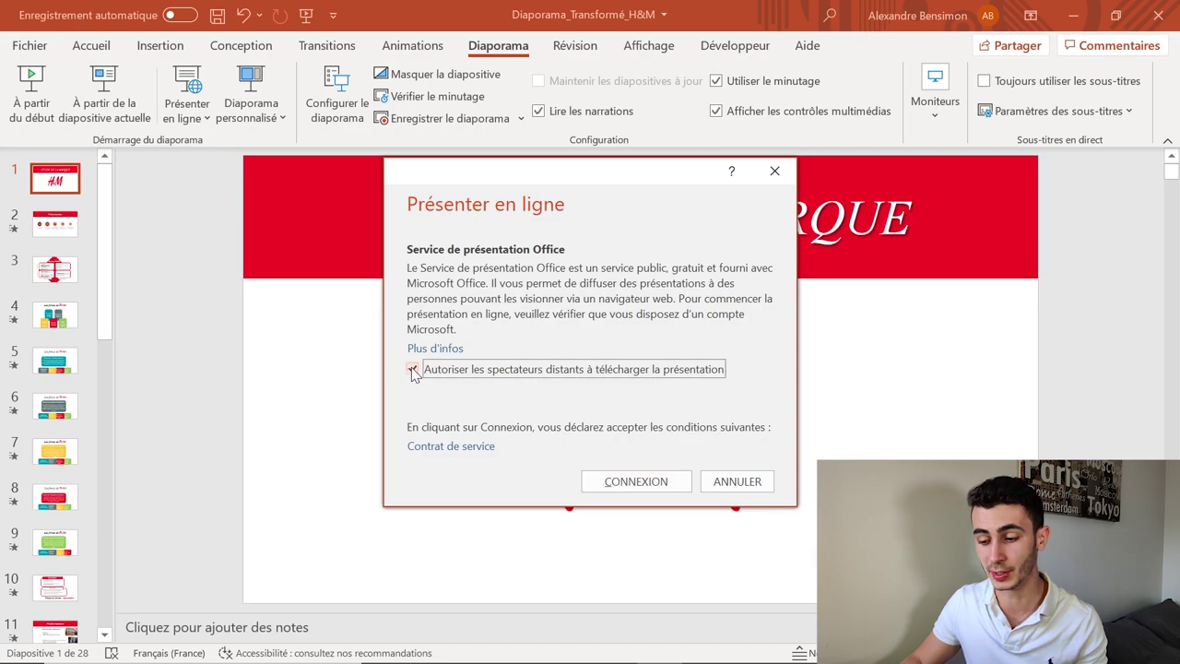
pyautogui.click(646, 482)
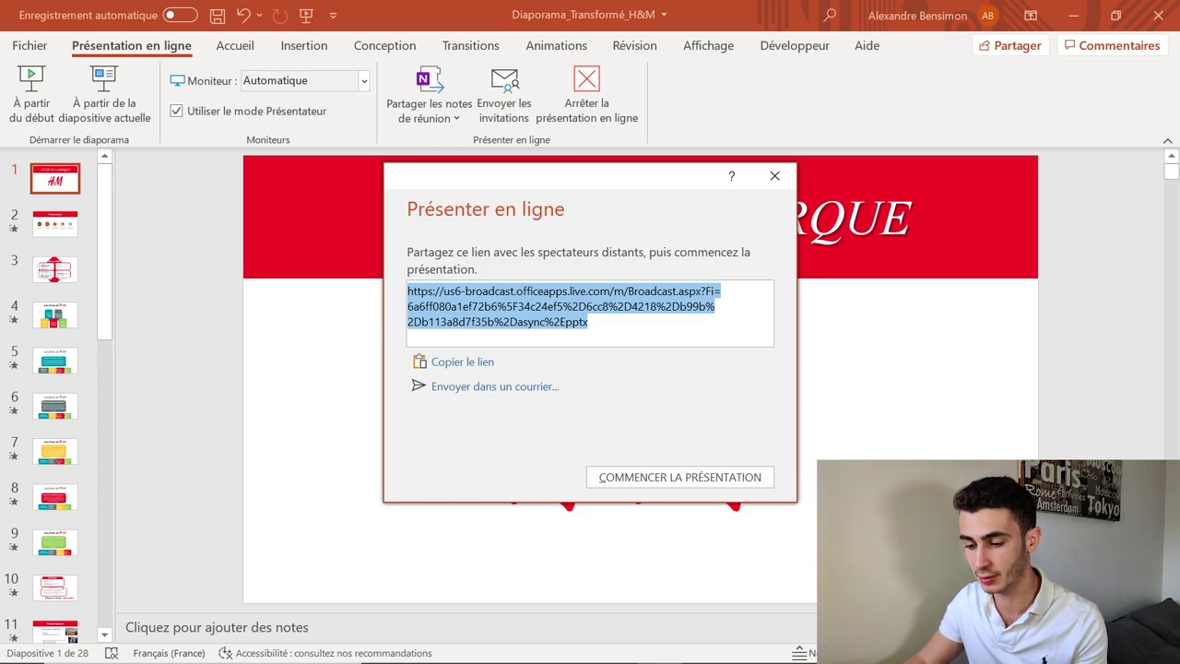
# Step: Create the 'Afficher ma présentation en ligne' email draft containing the broadcast viewer link
pyautogui.click(504, 360)
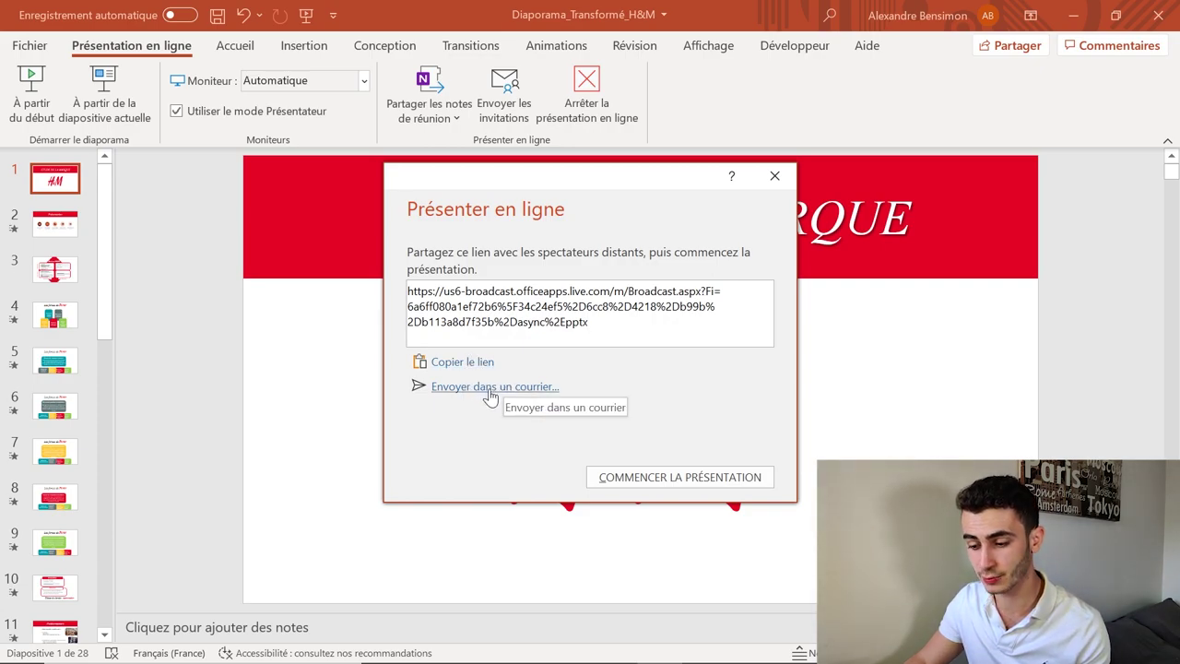
pyautogui.click(492, 387)
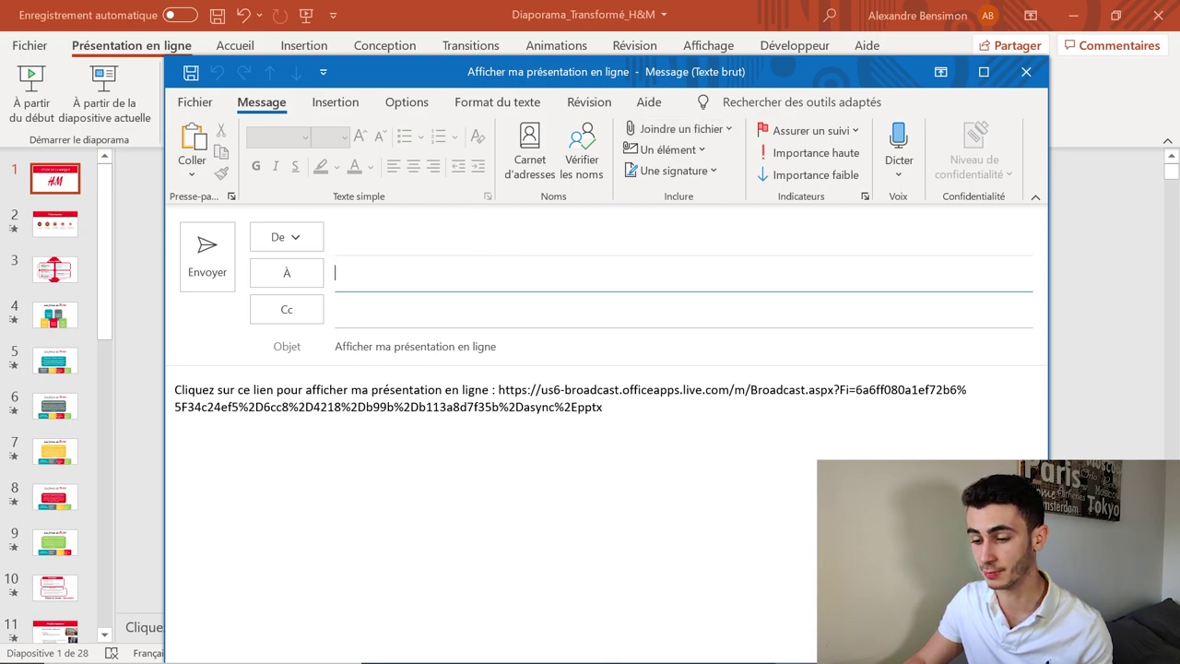
# Step: Close the unsent Outlook invitation, copy the broadcast viewer link, and switch to Chrome
pyautogui.click(319, 238)
pyautogui.click(314, 236)
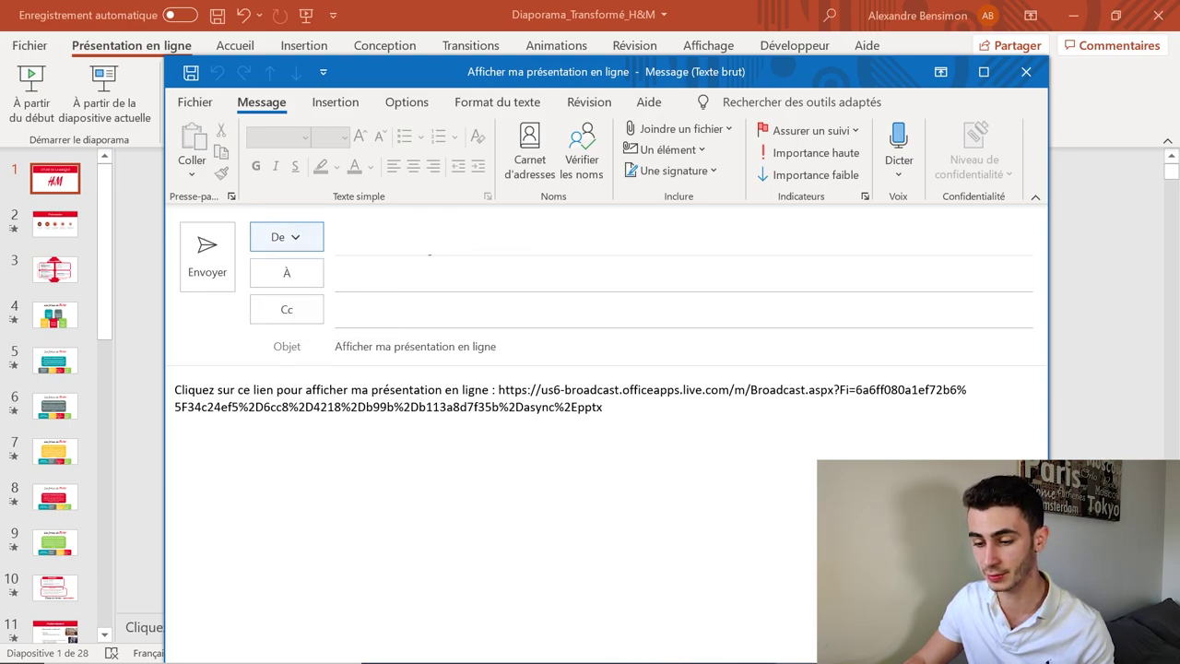
pyautogui.click(341, 275)
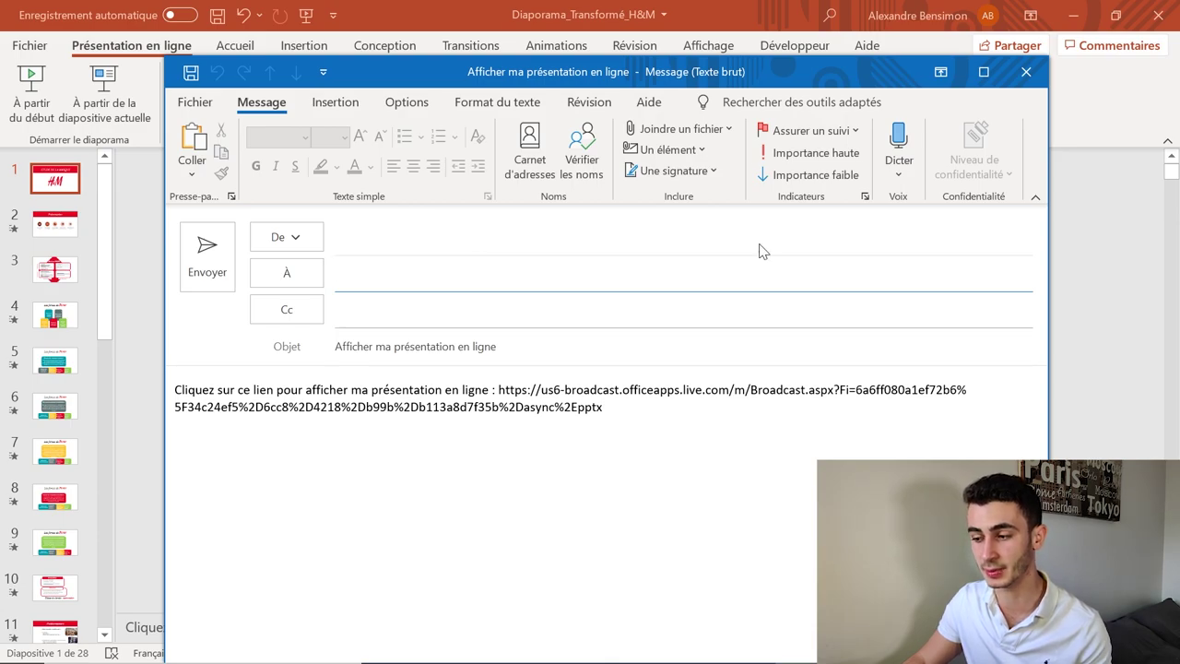
pyautogui.click(1026, 72)
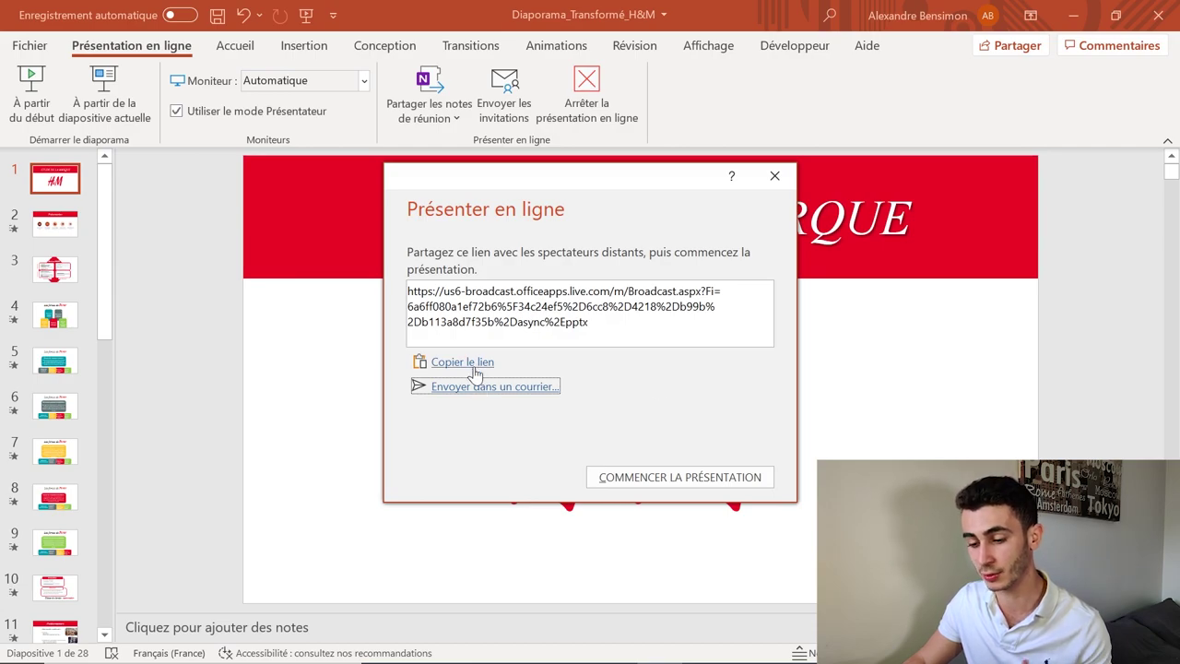
pyautogui.click(473, 367)
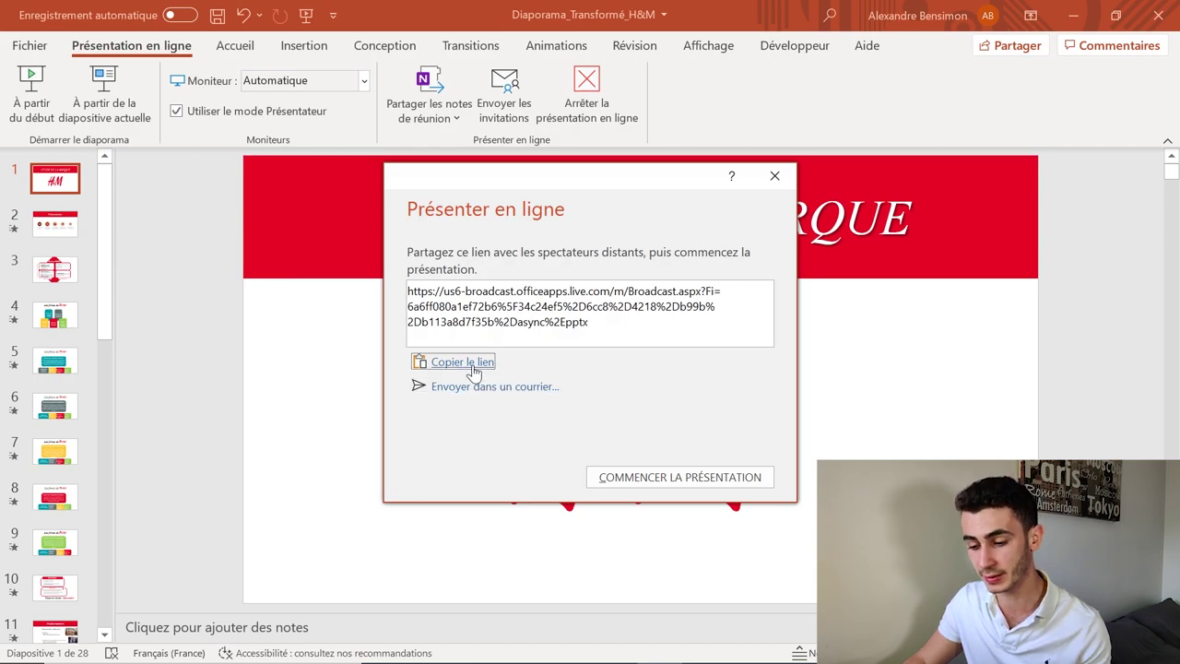
pyautogui.click(728, 516)
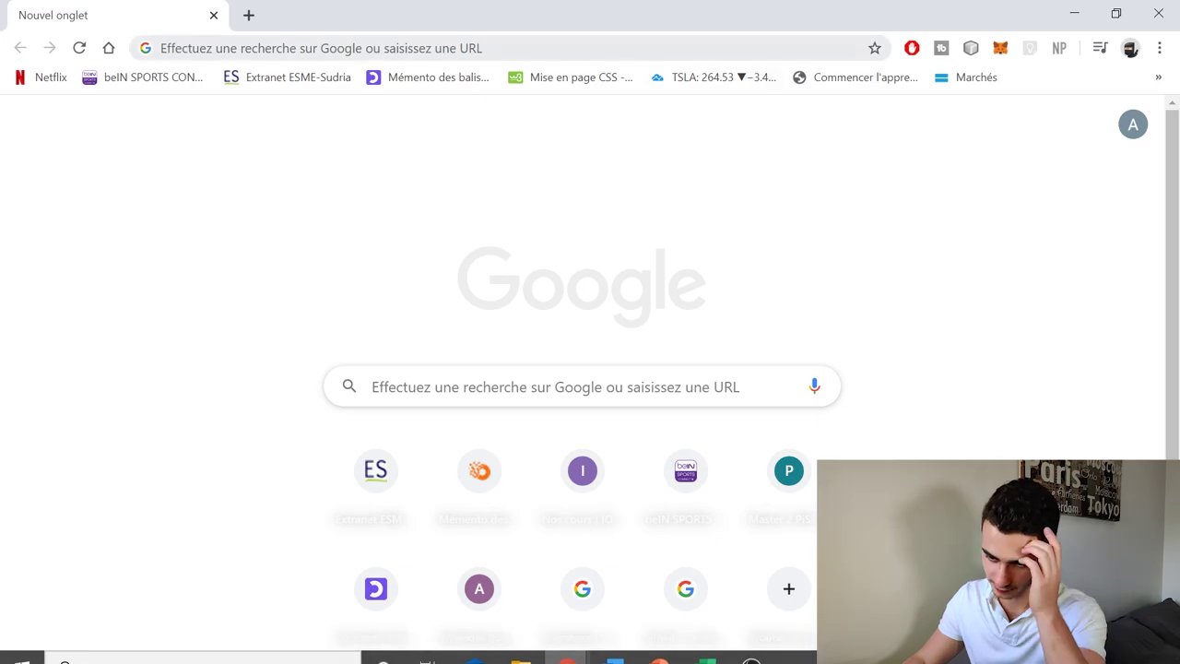
# Step: Load the pasted broadcast link in Chrome's address bar, then go back to PowerPoint
pyautogui.write('https://us6-broadcast.officeapps.live.com/m/Broadcast.aspx?Fi=6a6ff080a1ef72b6%5F34c24ef5%2D6cc8%2D4218%2Db99b%2Db113a8d7f35b%2Dasync%2Epptx')
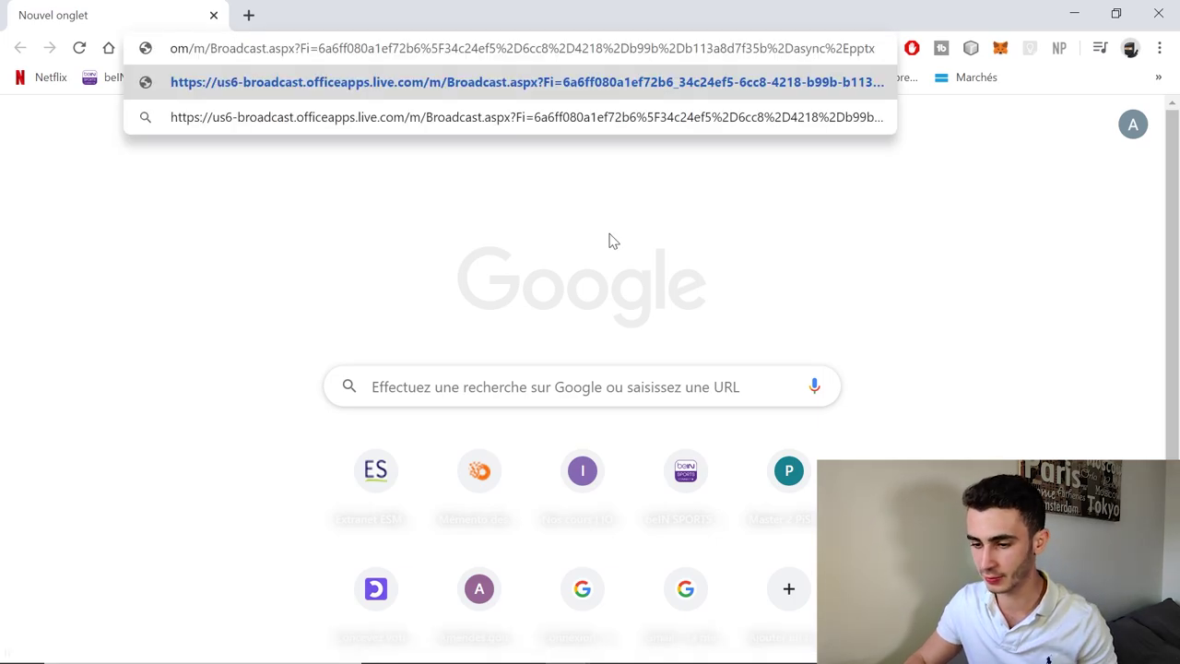
pyautogui.press('Return')
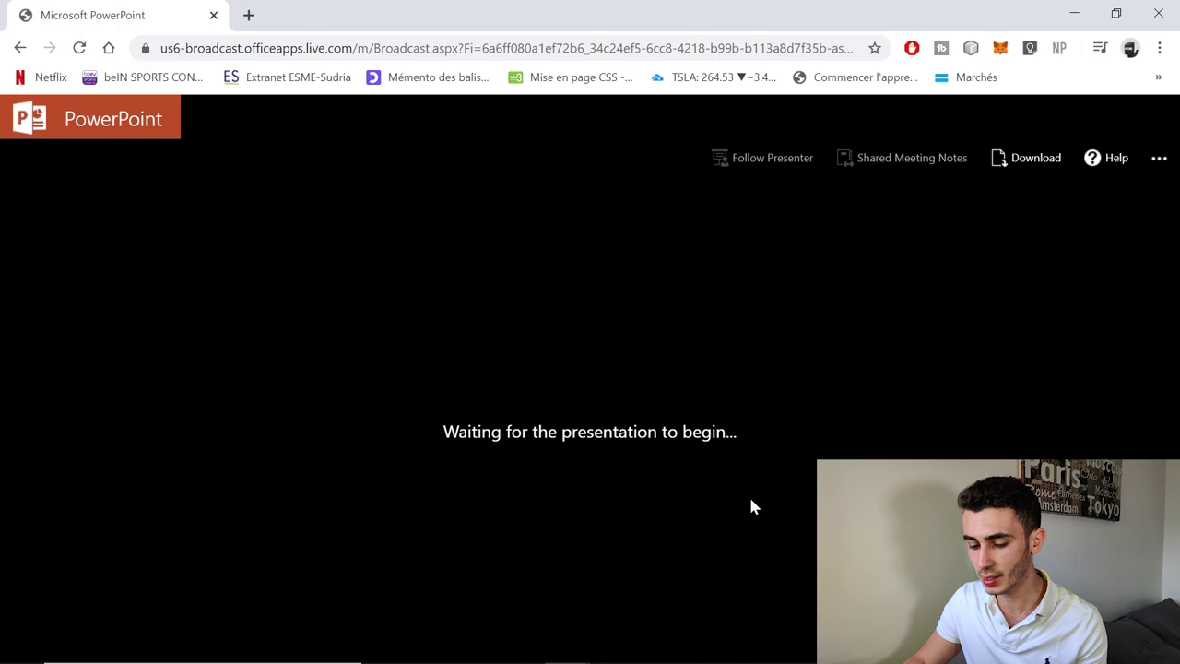
pyautogui.hotkey('alt', 'Tab')
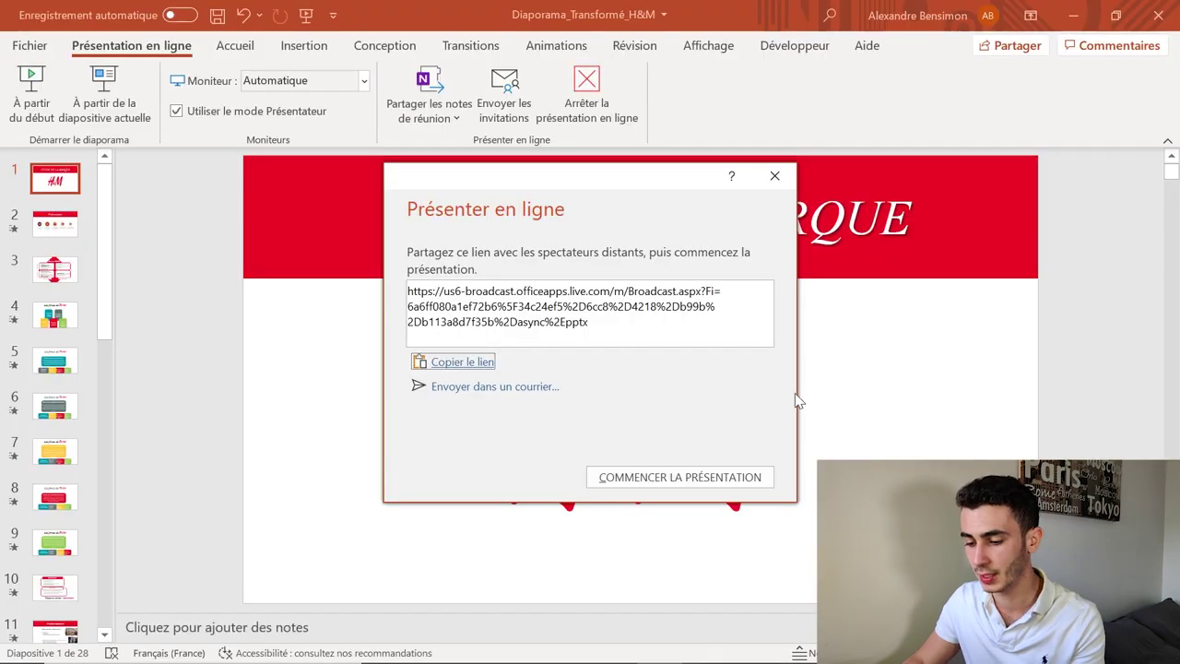
# Step: Start the broadcast, step to the Présentation slide and back, then end the slideshow
pyautogui.click(693, 479)
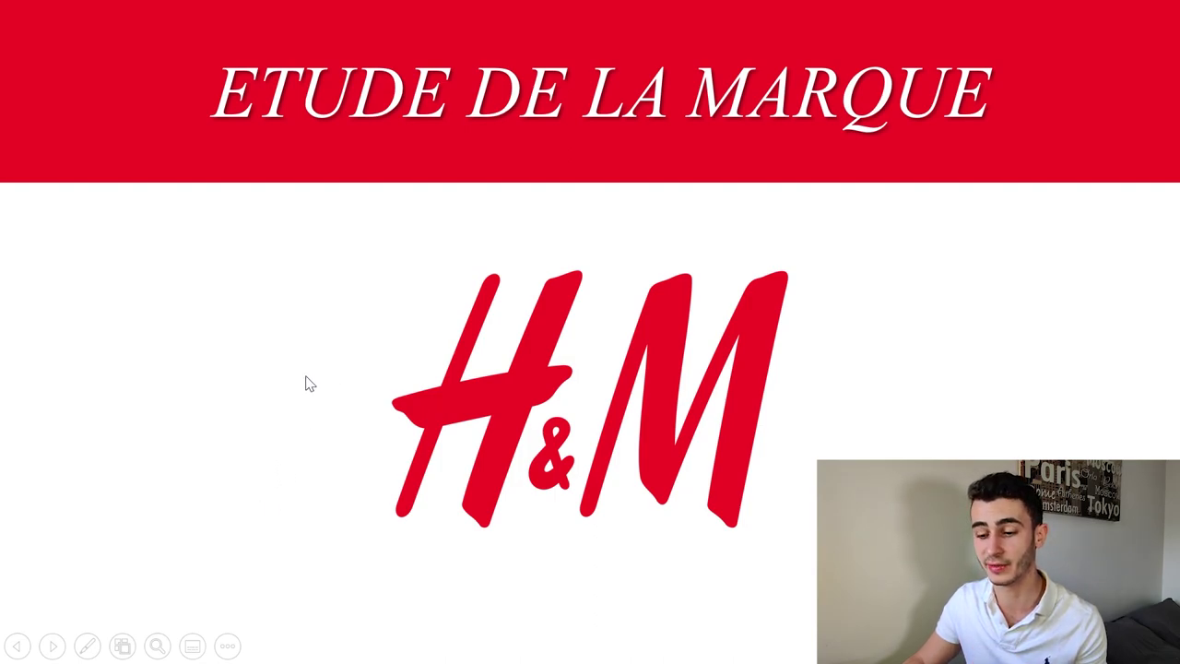
pyautogui.click(351, 449)
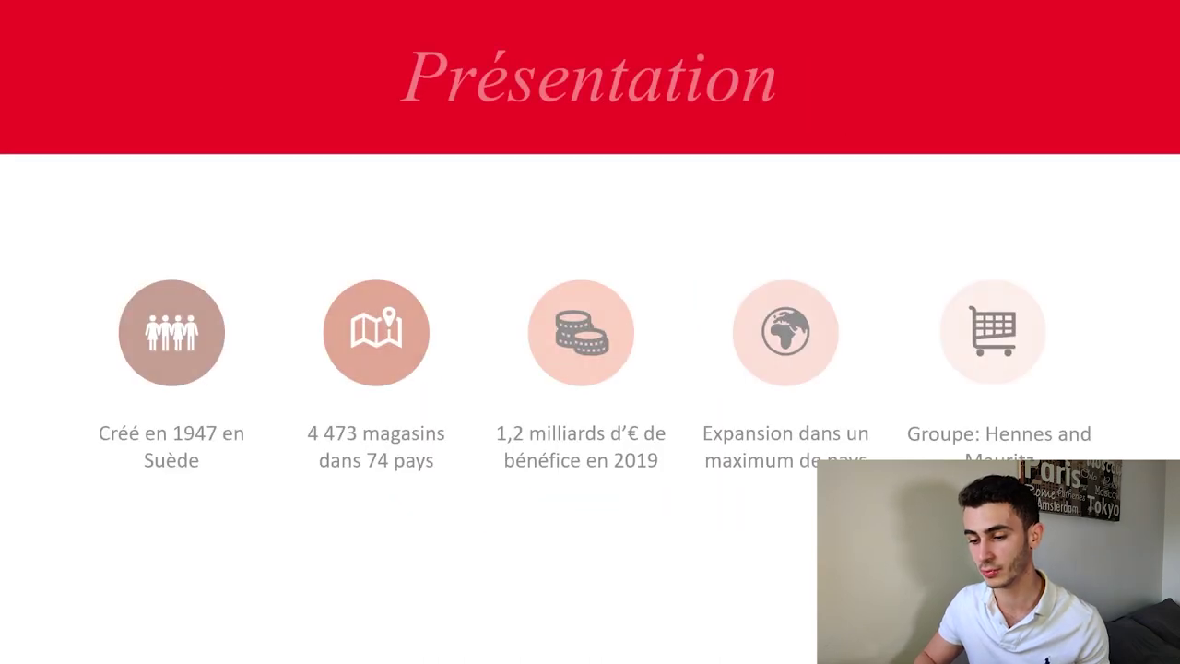
pyautogui.press('Left')
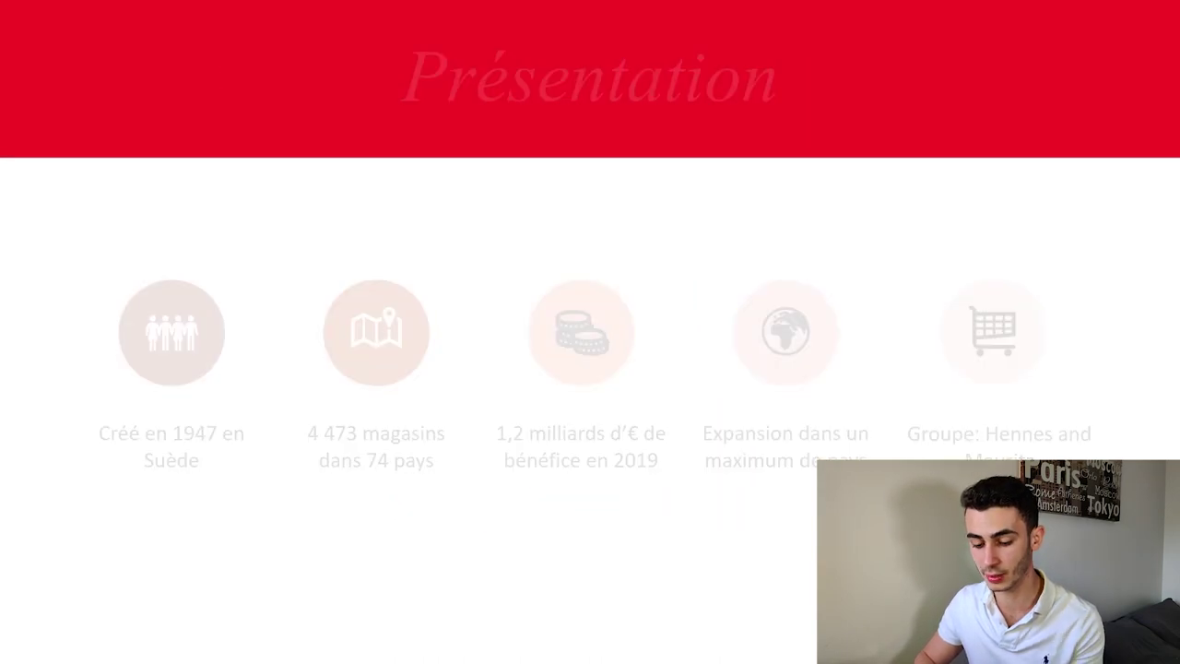
pyautogui.press('Escape')
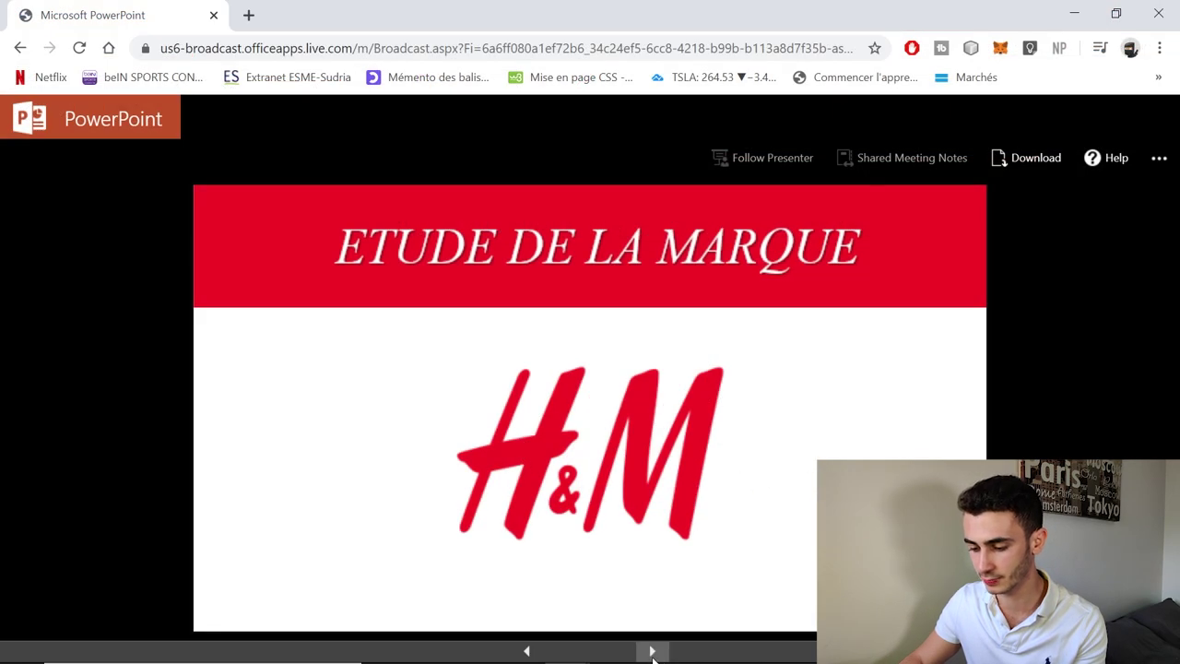
# Step: Browse the viewer forward to Les forces de Porter and back to the H&M title slide
pyautogui.click(652, 651)
pyautogui.click(652, 651)
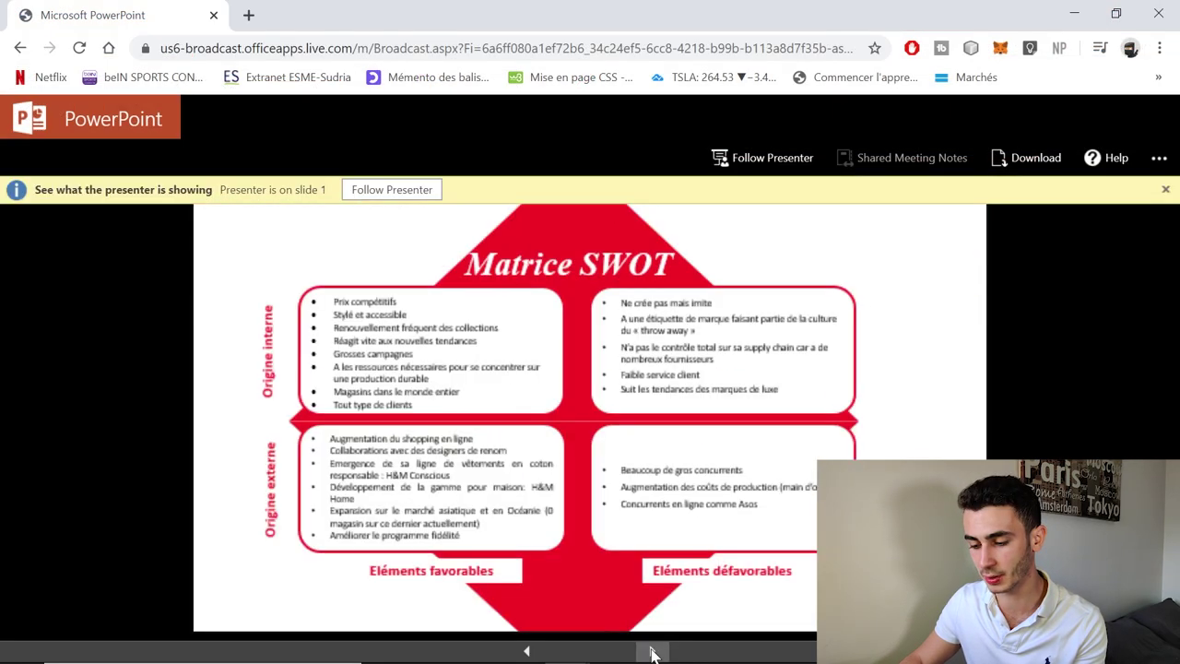
pyautogui.click(652, 651)
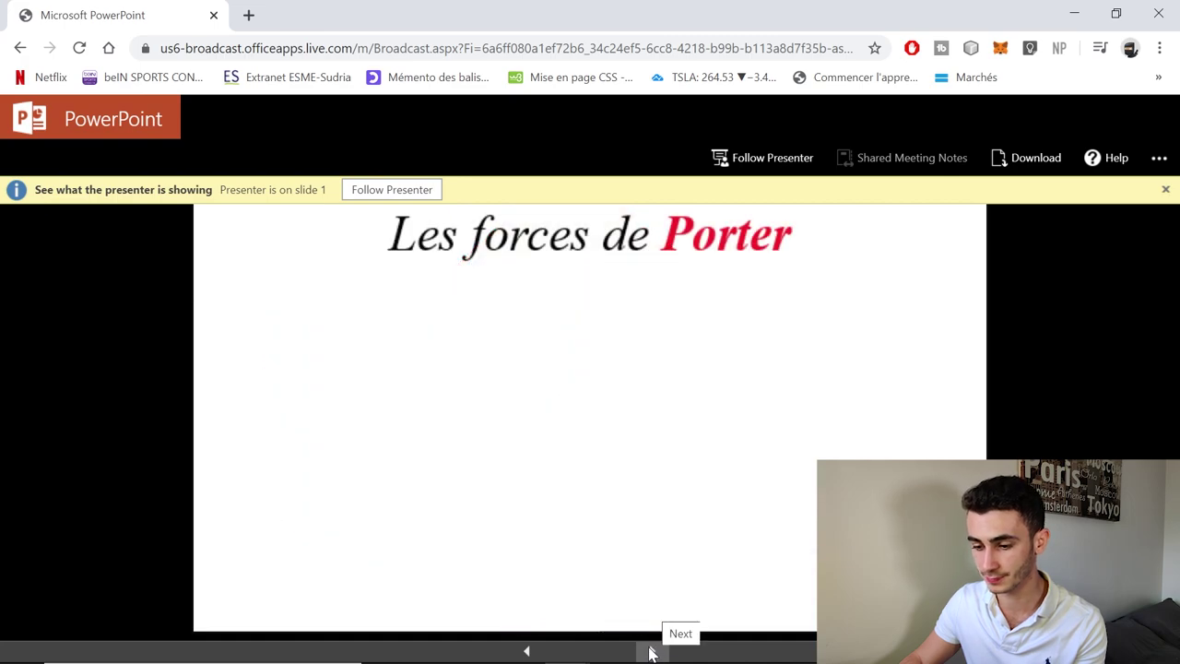
pyautogui.click(527, 651)
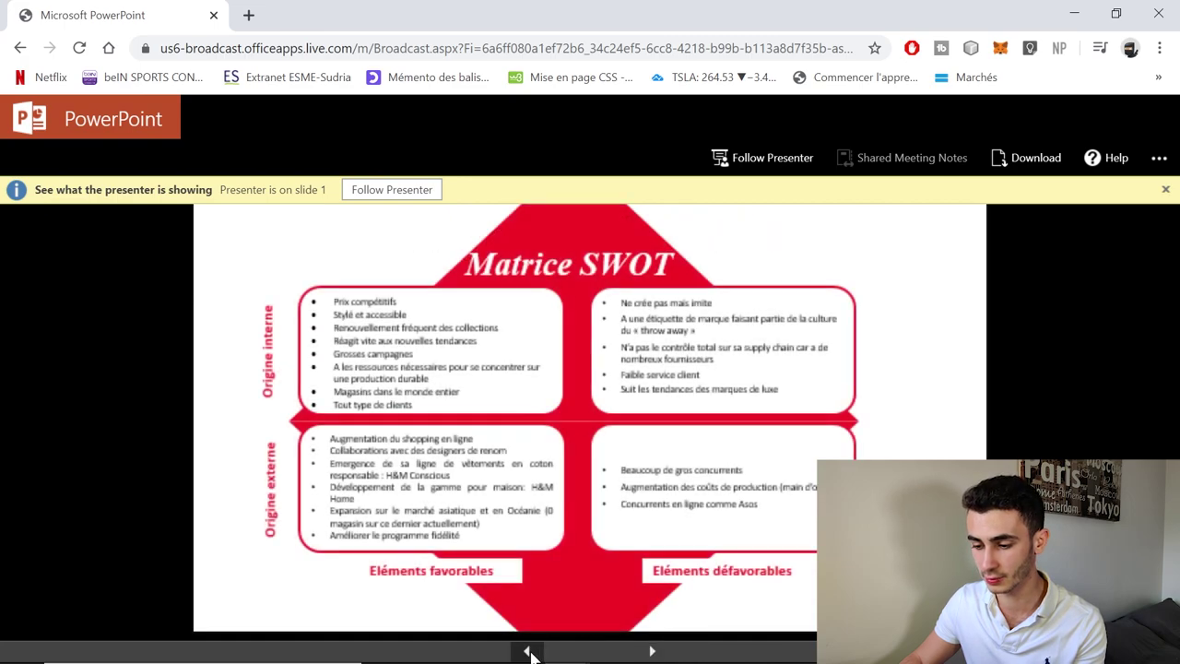
pyautogui.click(527, 651)
pyautogui.click(527, 651)
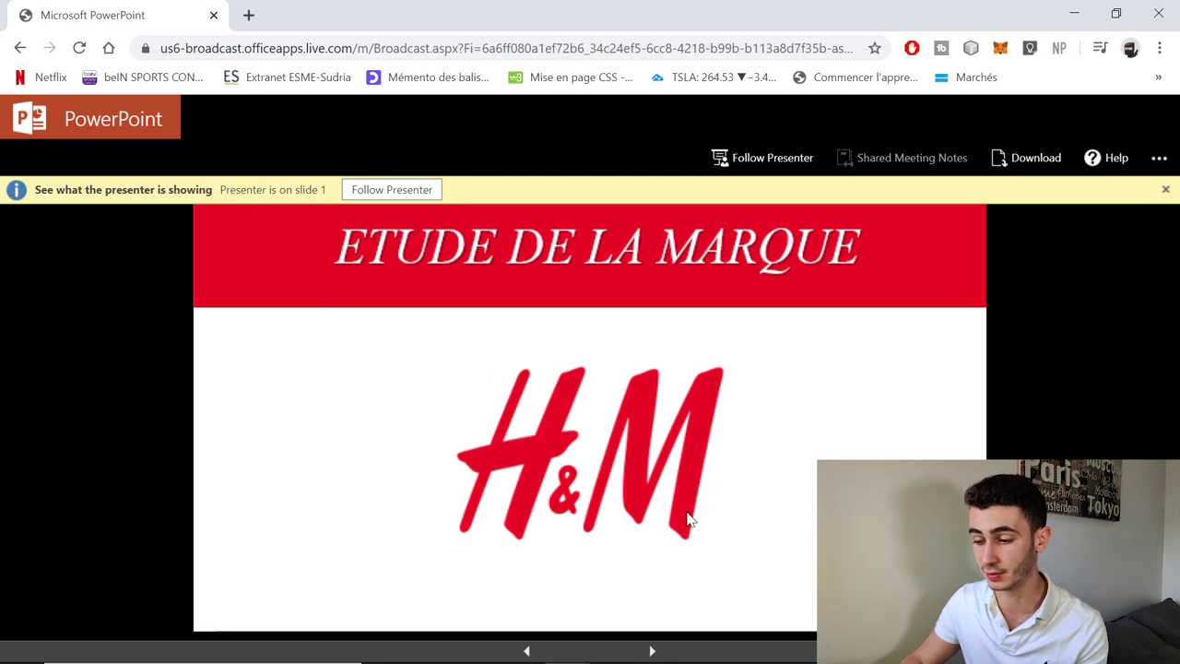
# Step: Follow the presenter, browse ahead to Matrice SWOT, then follow the presenter again
pyautogui.click(376, 193)
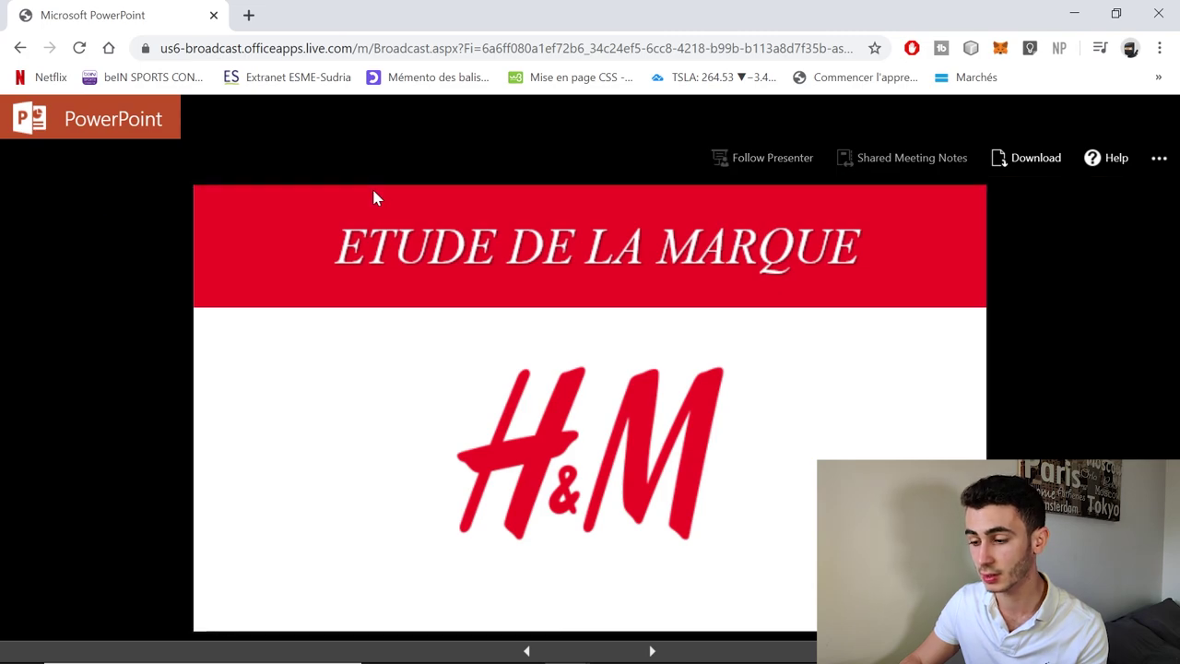
pyautogui.click(653, 650)
pyautogui.click(653, 650)
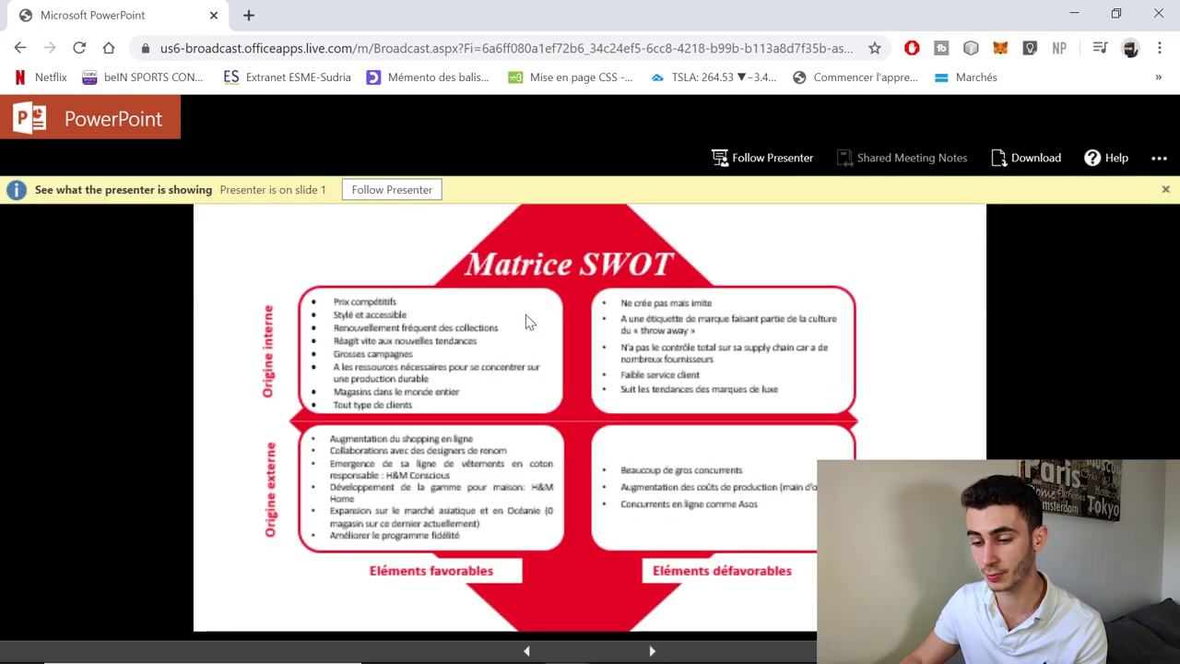
pyautogui.click(403, 192)
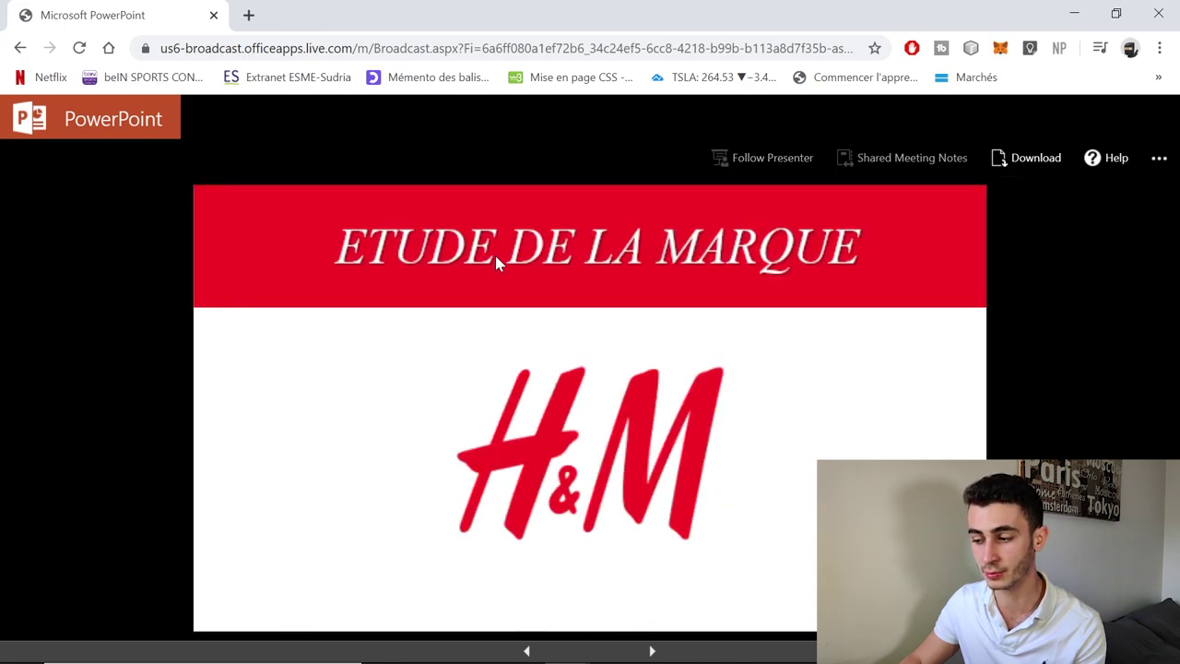
pyautogui.moveTo(590, 659)
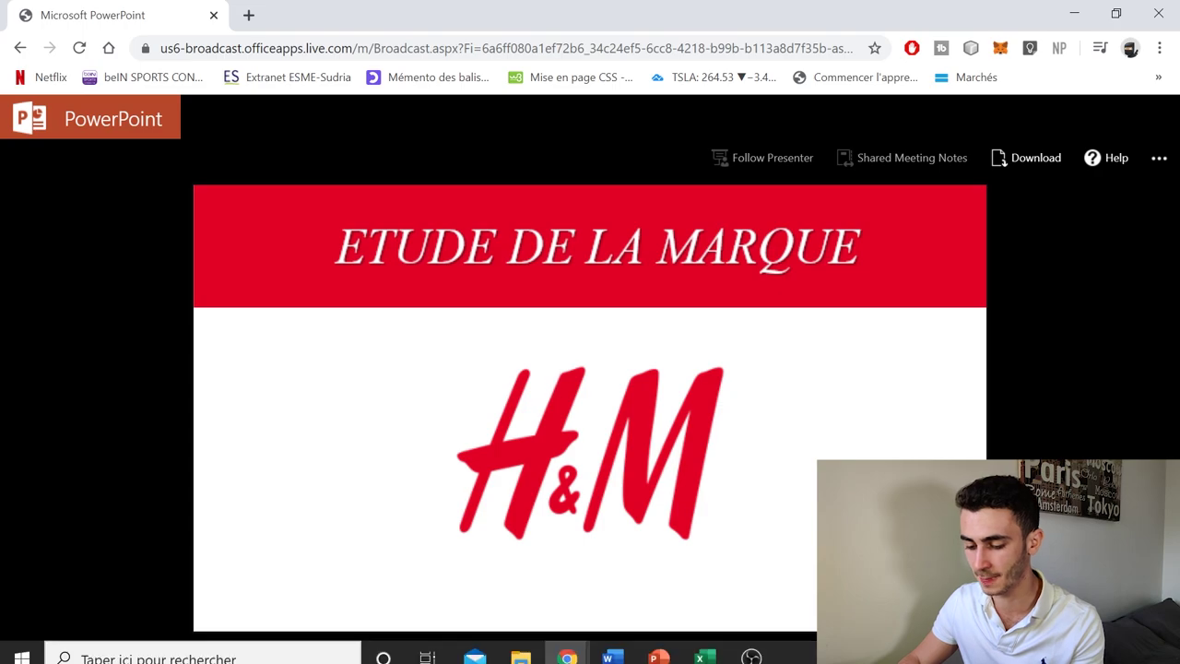
# Step: Check the full-screen slideshow, then select the Présentation slide in the PowerPoint editor
pyautogui.click(659, 646)
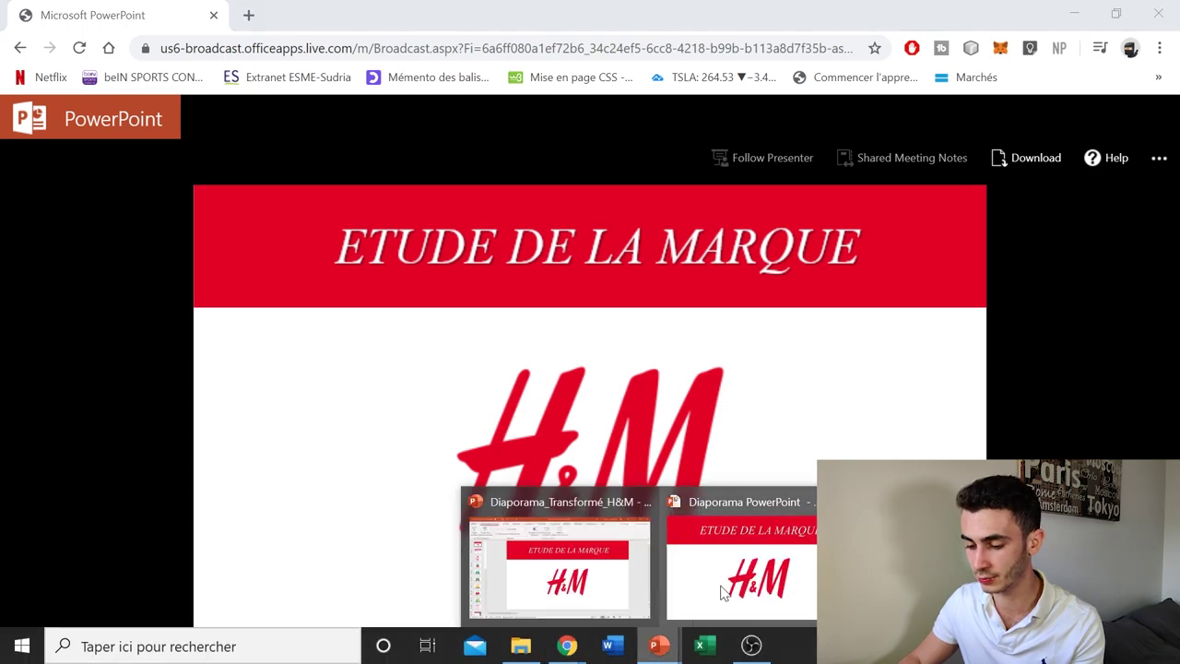
pyautogui.click(723, 593)
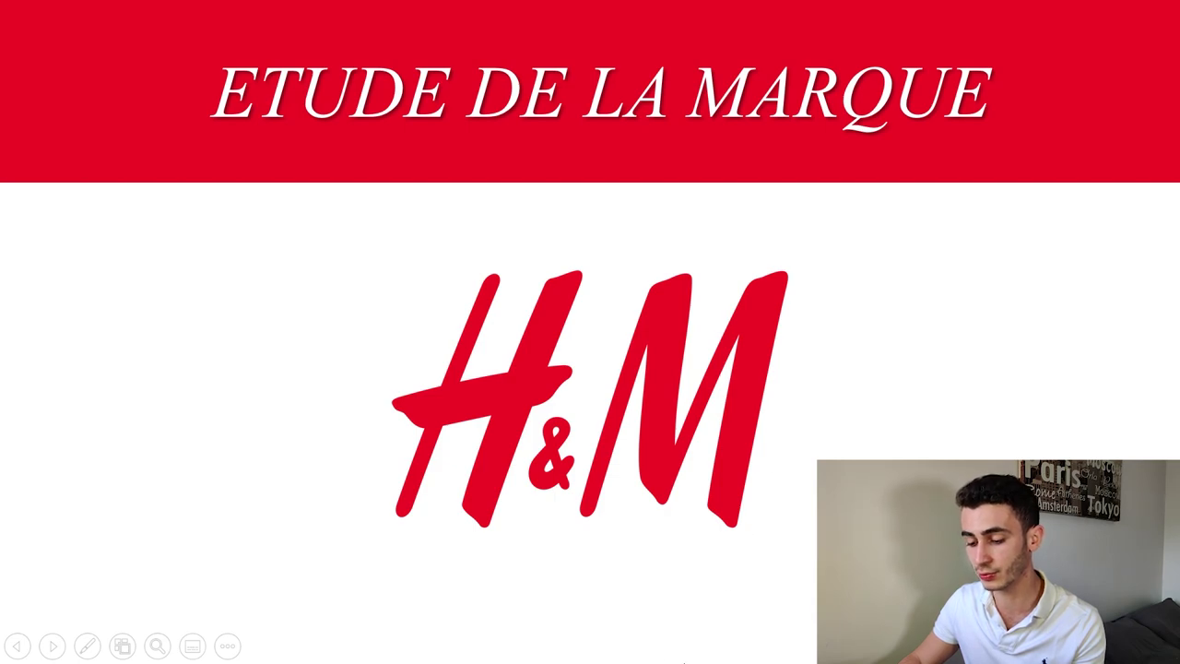
pyautogui.press('Escape')
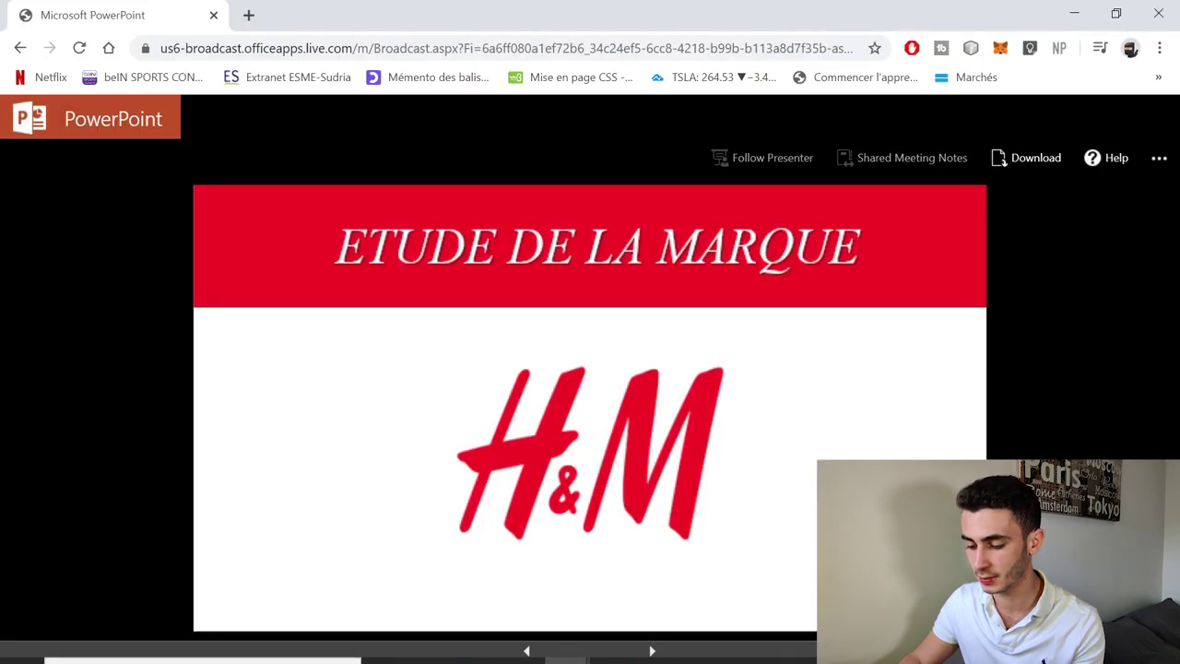
pyautogui.click(660, 648)
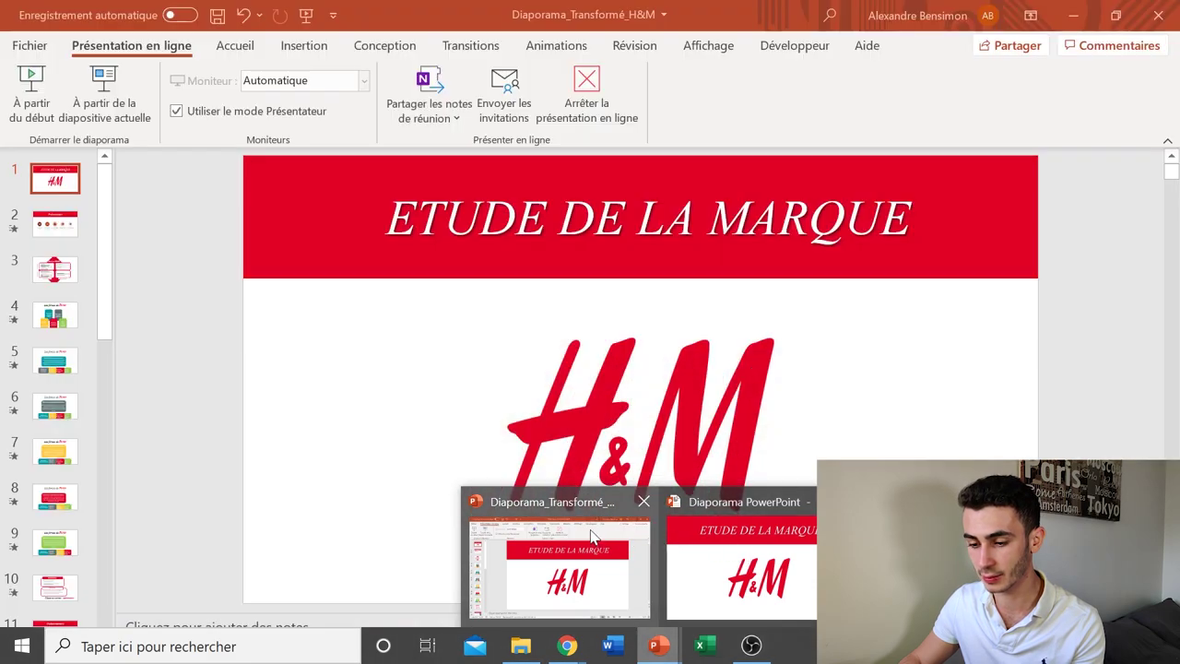
pyautogui.click(593, 535)
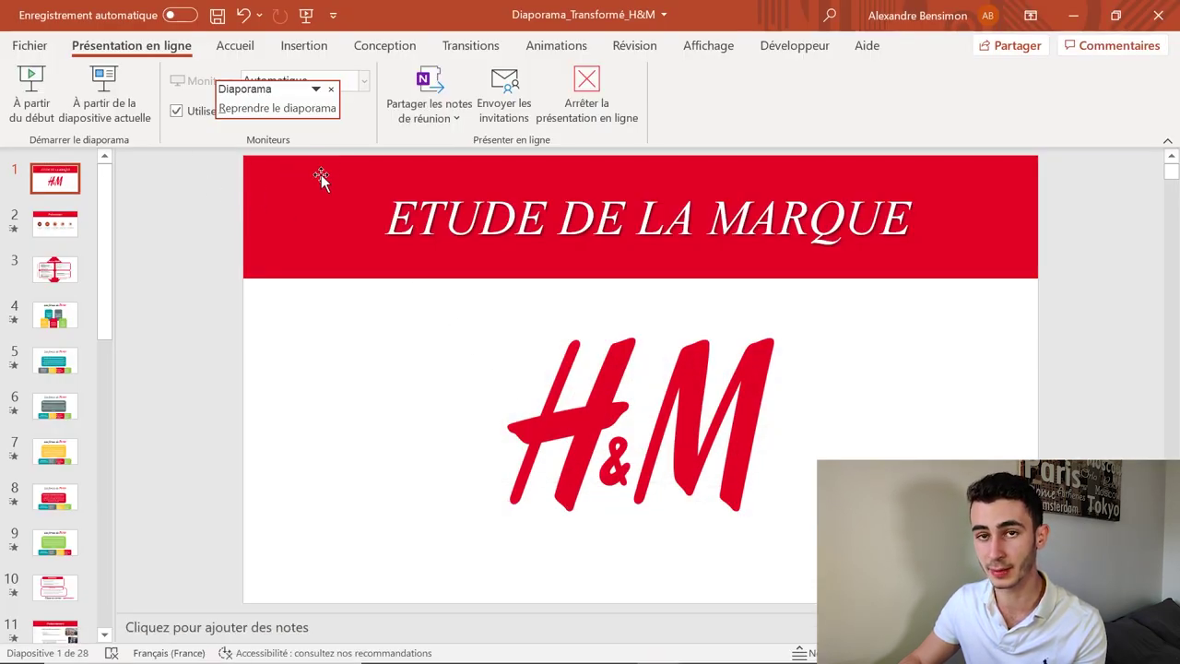
pyautogui.click(54, 231)
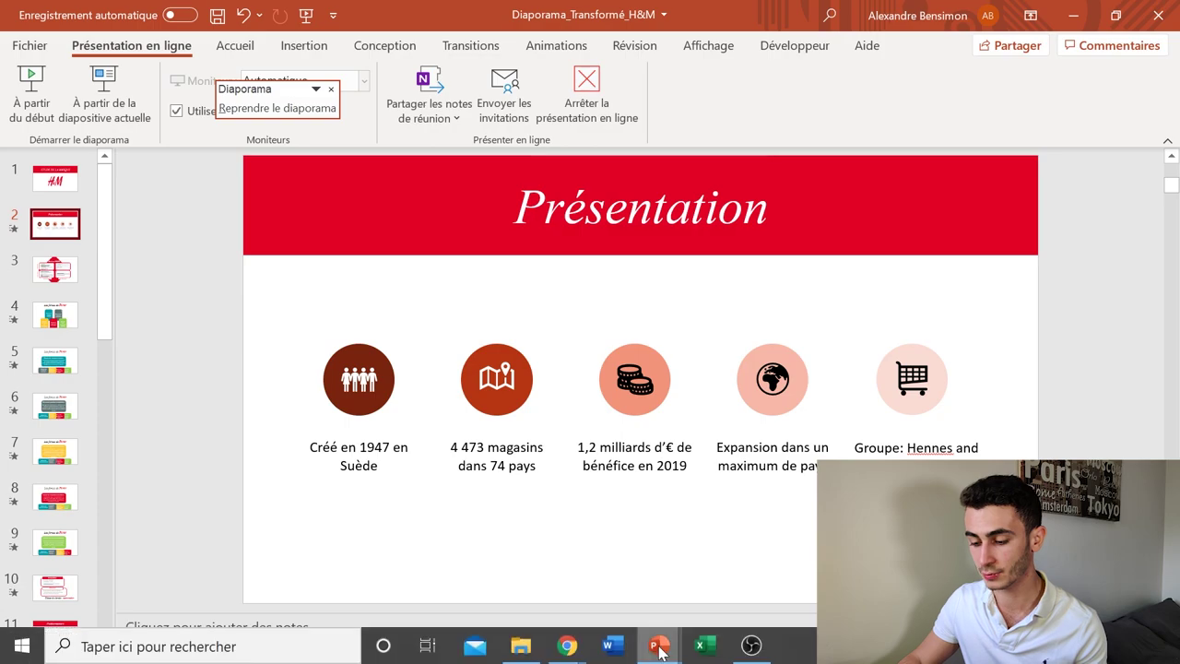
# Step: Bring the running slideshow back and switch it to Mode Présentateur
pyautogui.click(675, 650)
pyautogui.click(742, 567)
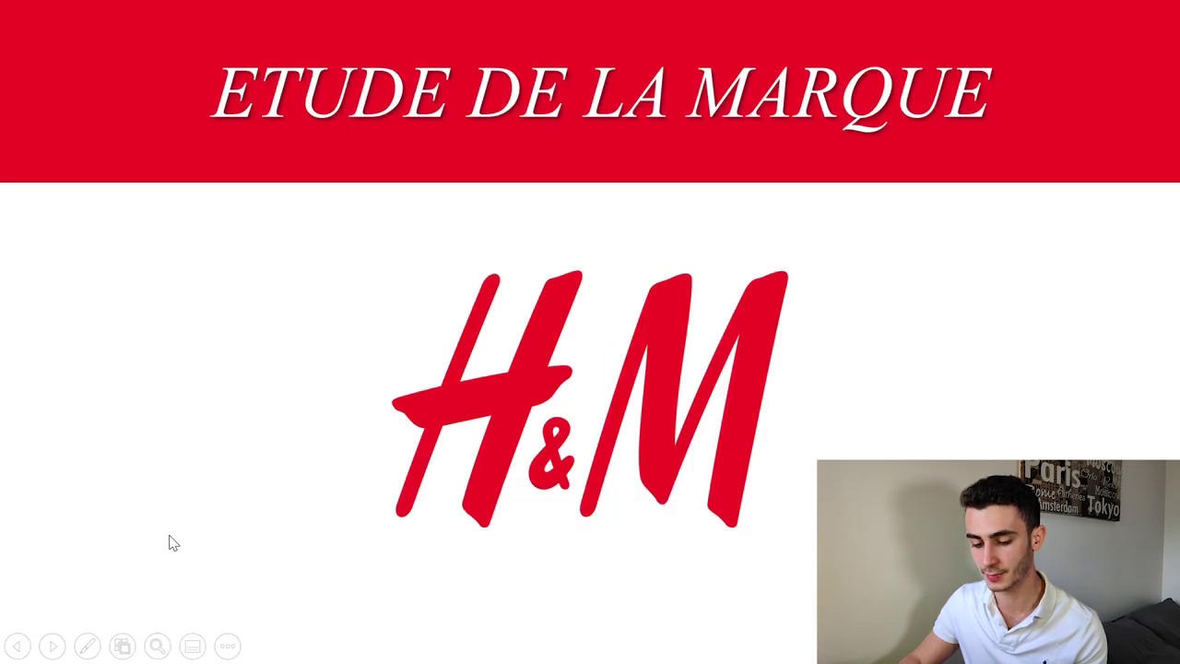
pyautogui.click(229, 647)
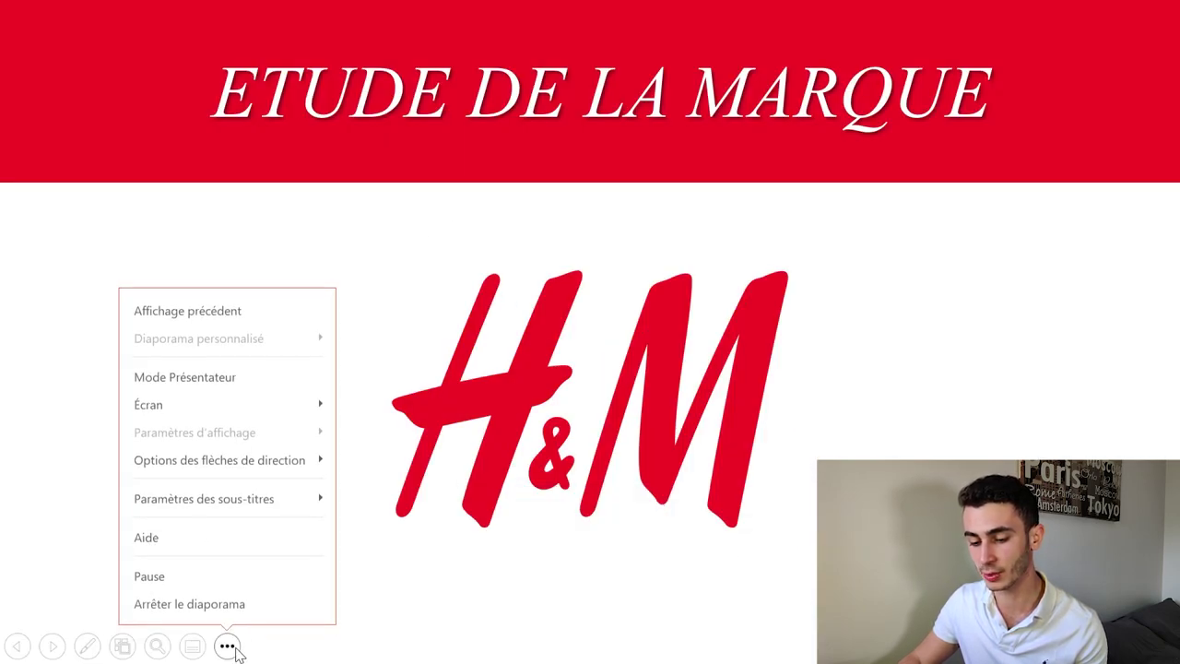
pyautogui.click(247, 376)
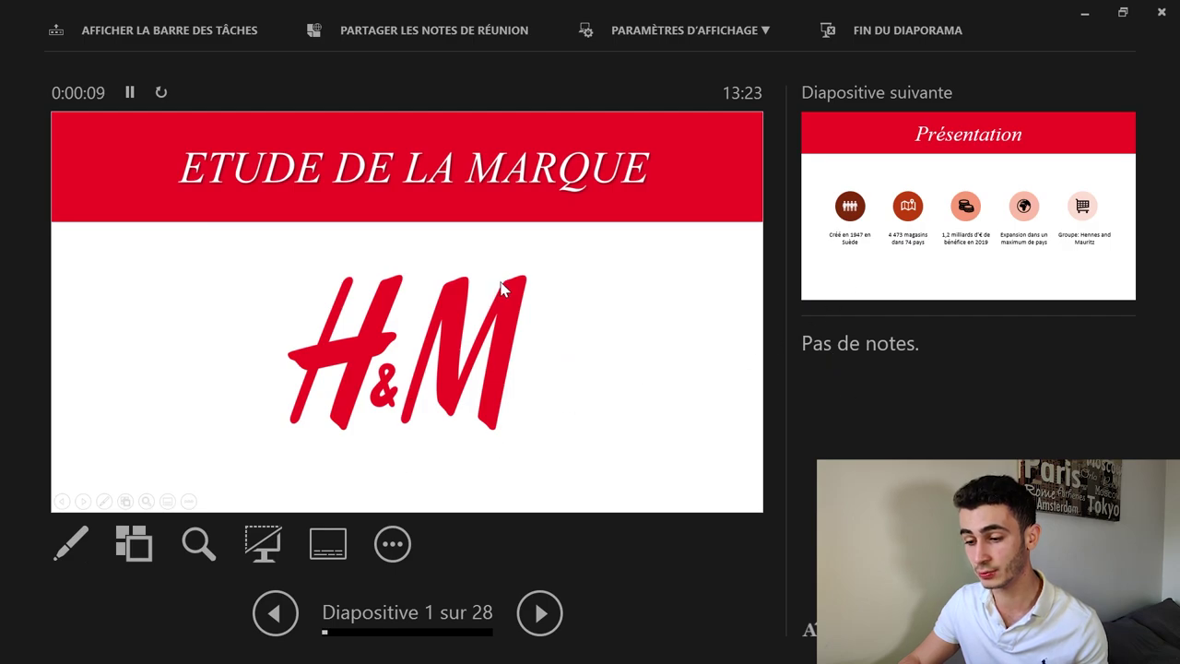
# Step: Advance the broadcast to Présentation, return to the title slide, and glance at other windows
pyautogui.press('Right')
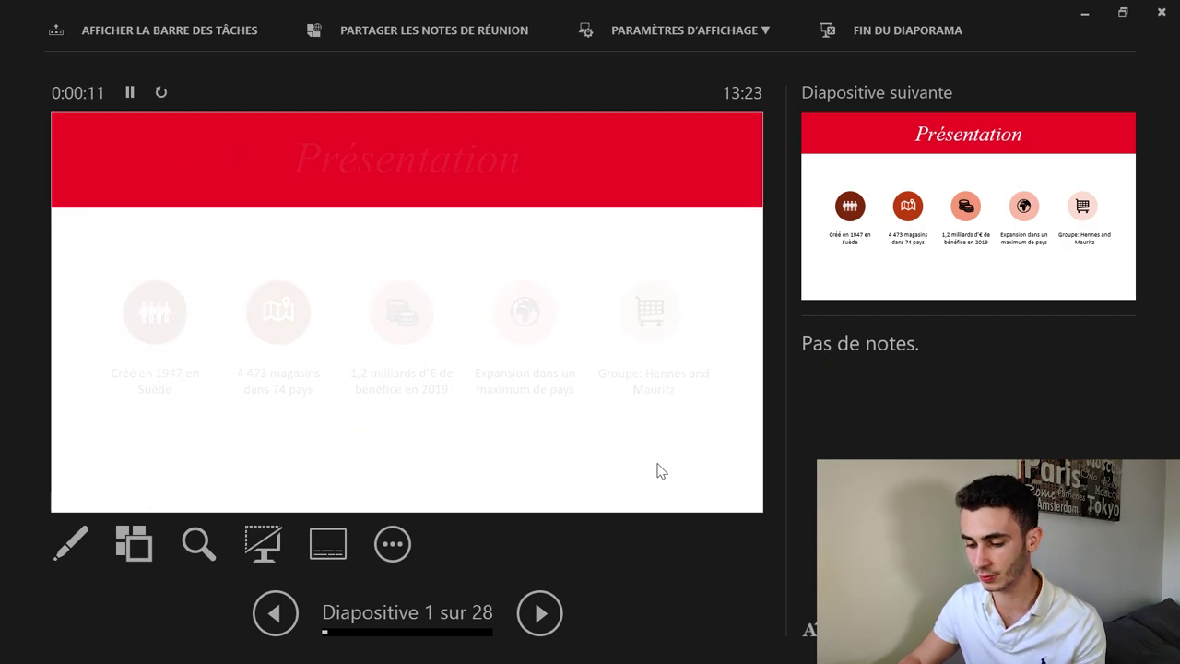
pyautogui.click(276, 625)
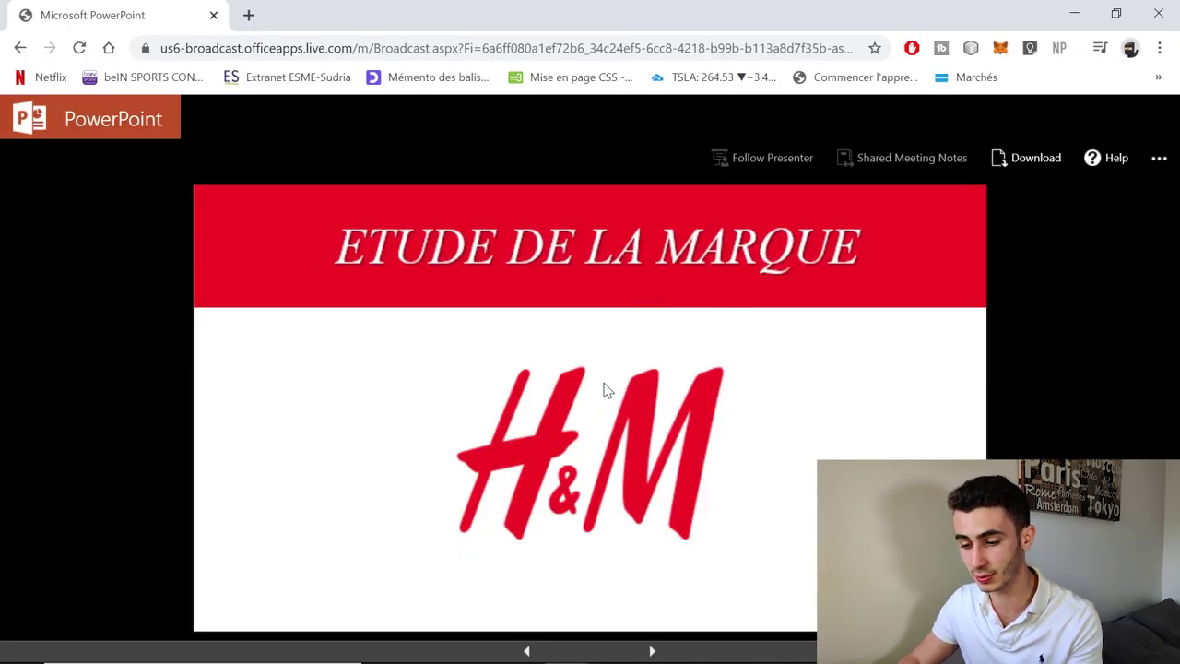
pyautogui.hotkey('alt', 'Tab')
pyautogui.press('Tab')
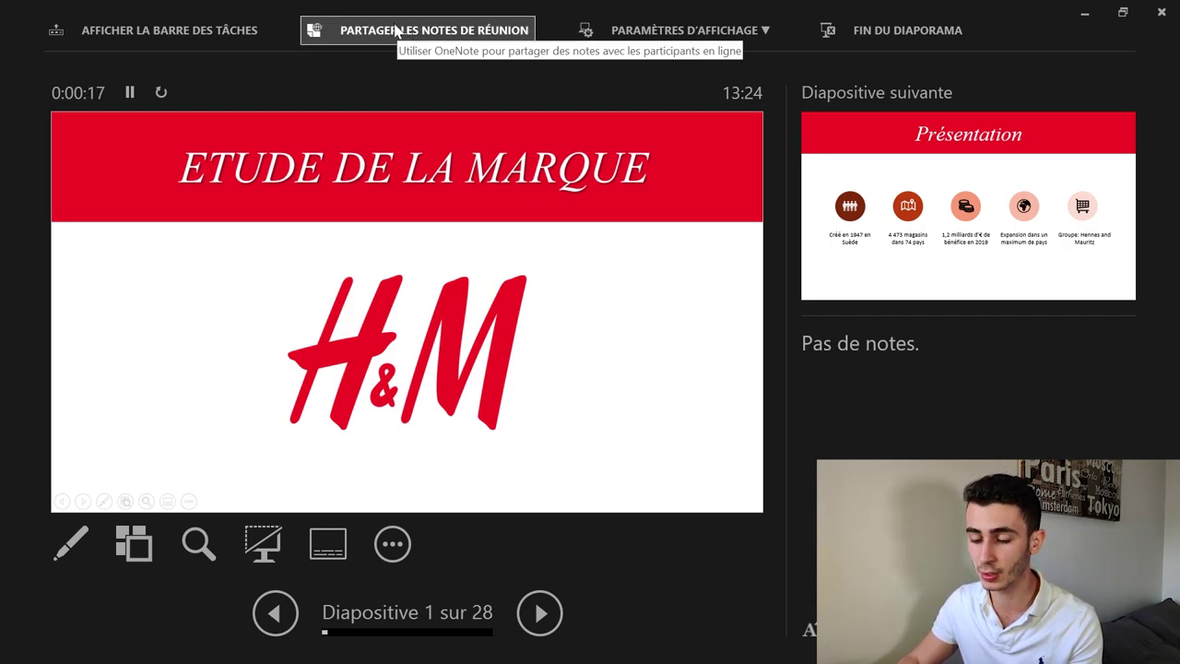
# Step: Advance through Présentation to Matrice SWOT (slide 3), then exit to the editor
pyautogui.click(507, 114)
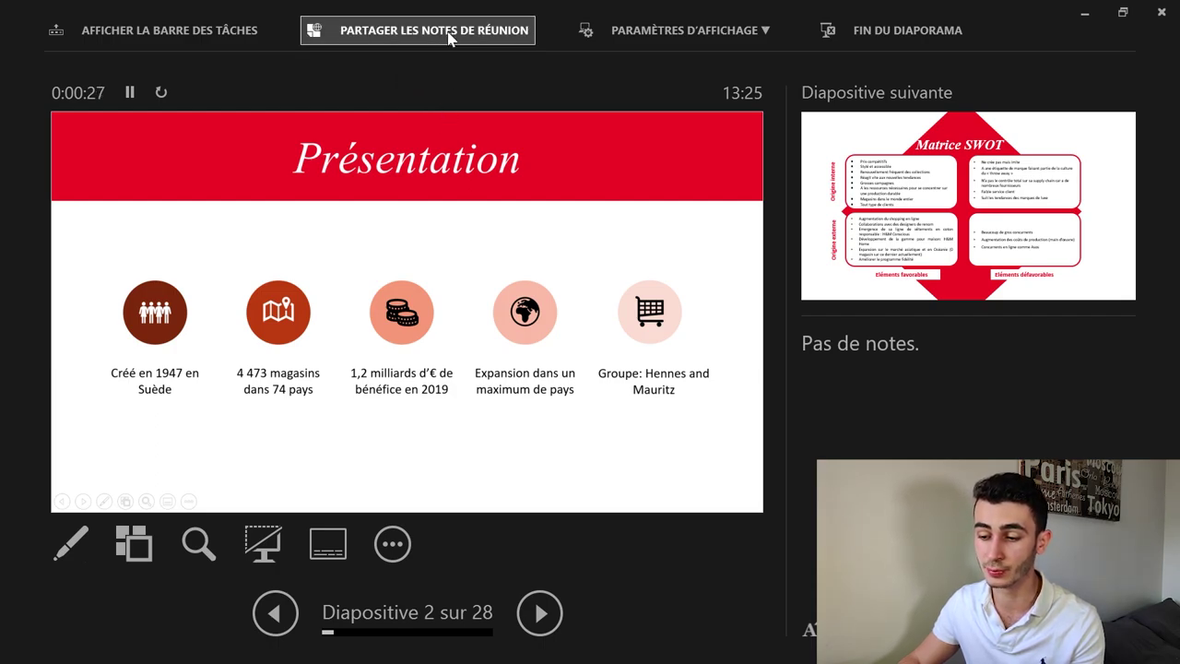
pyautogui.click(531, 120)
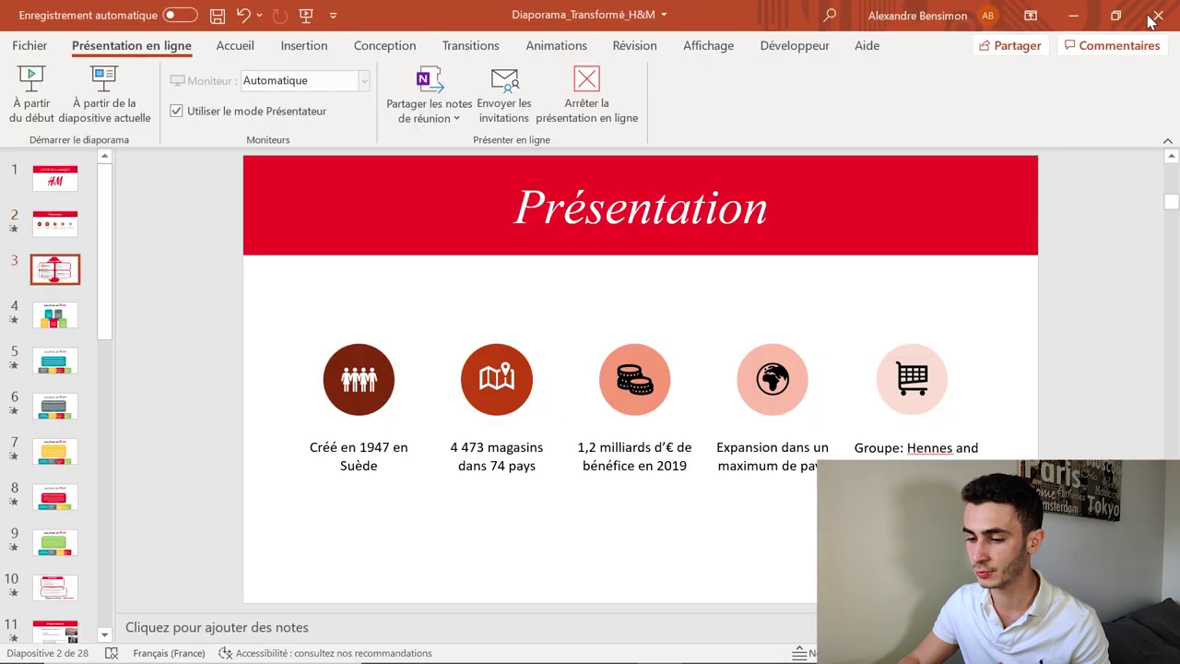
pyautogui.click(1164, 11)
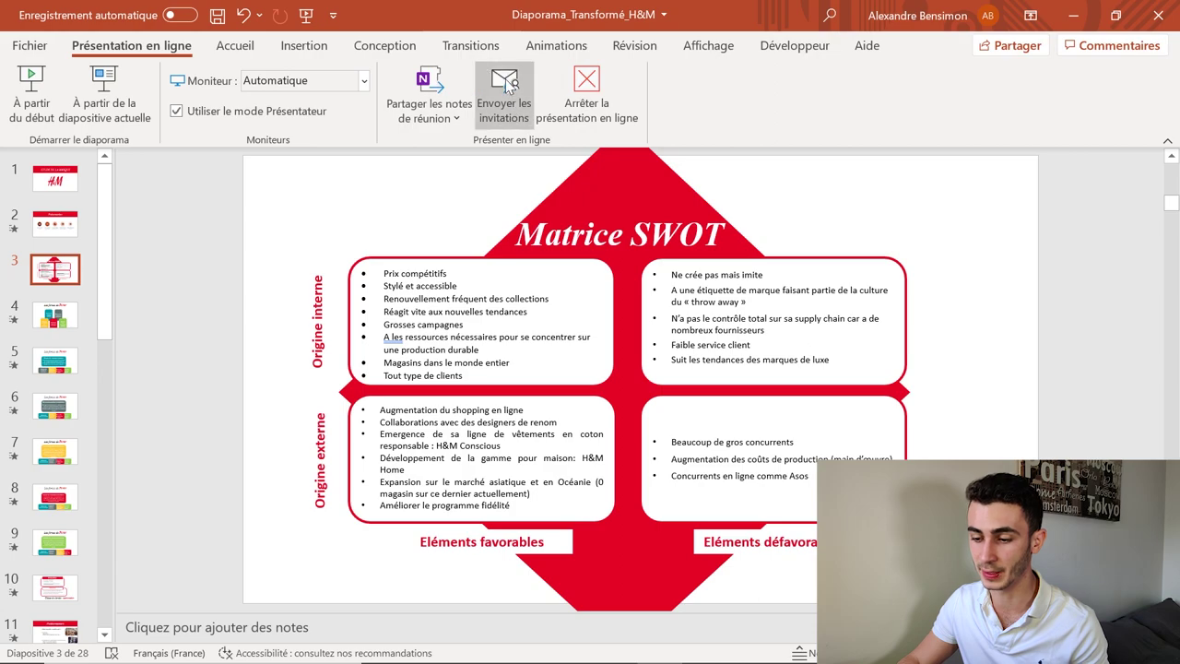
# Step: Stop the online presentation, confirm it, and switch to the other window to check
pyautogui.click(587, 115)
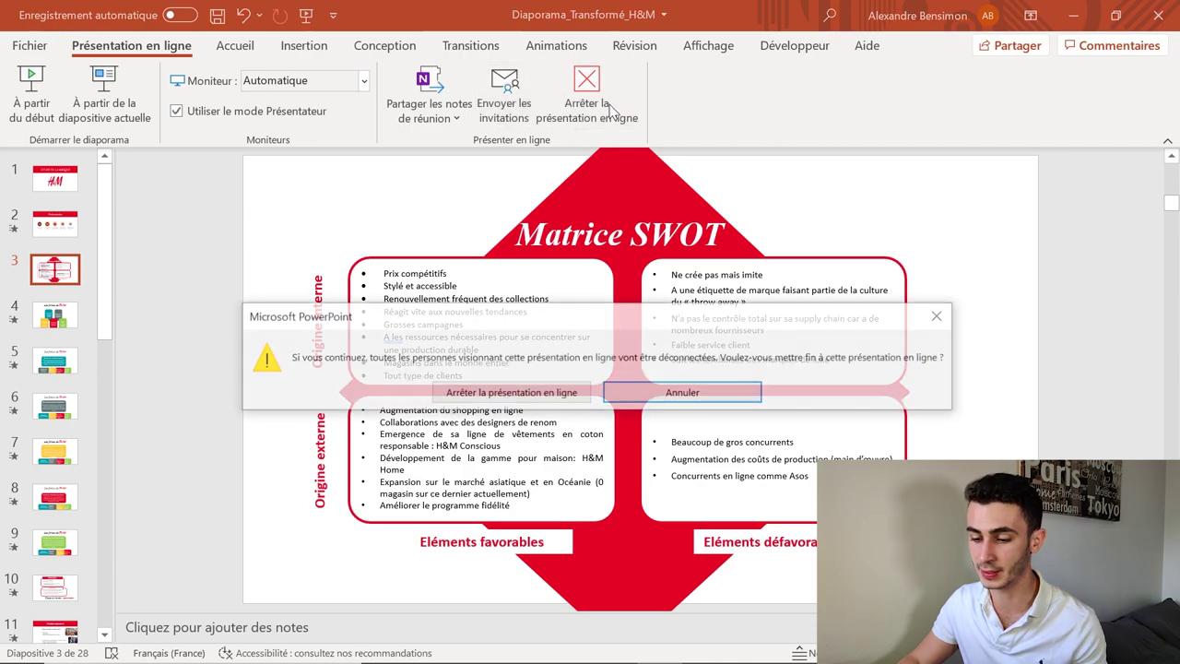
pyautogui.click(556, 395)
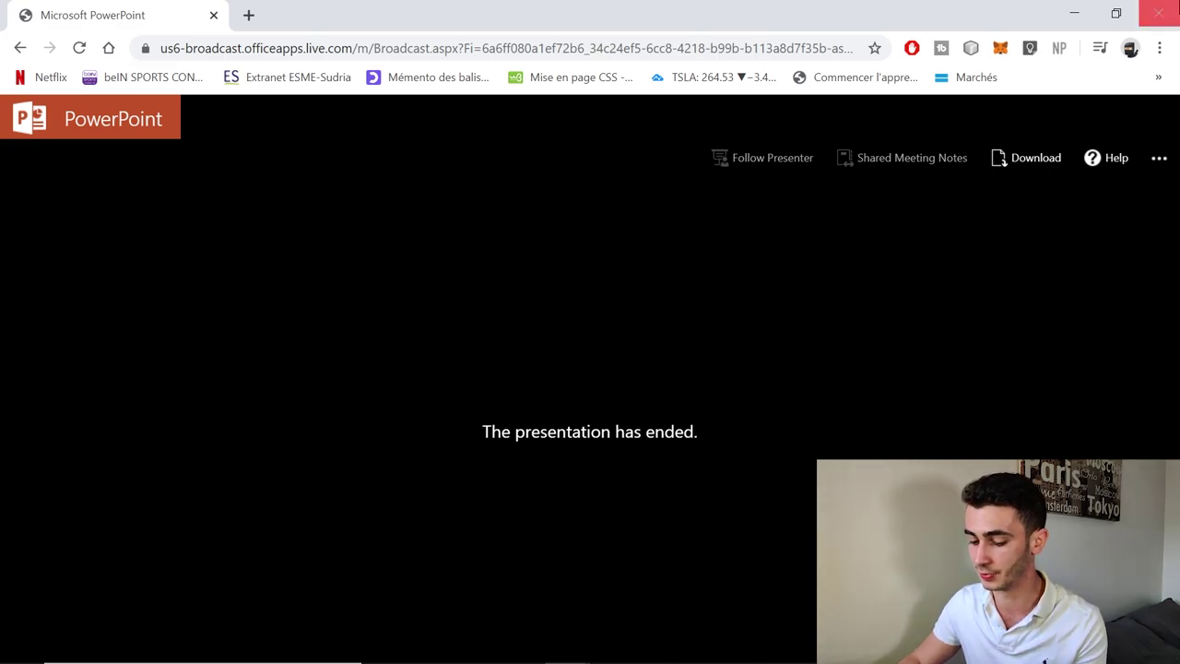
pyautogui.hotkey('alt', 'Tab')
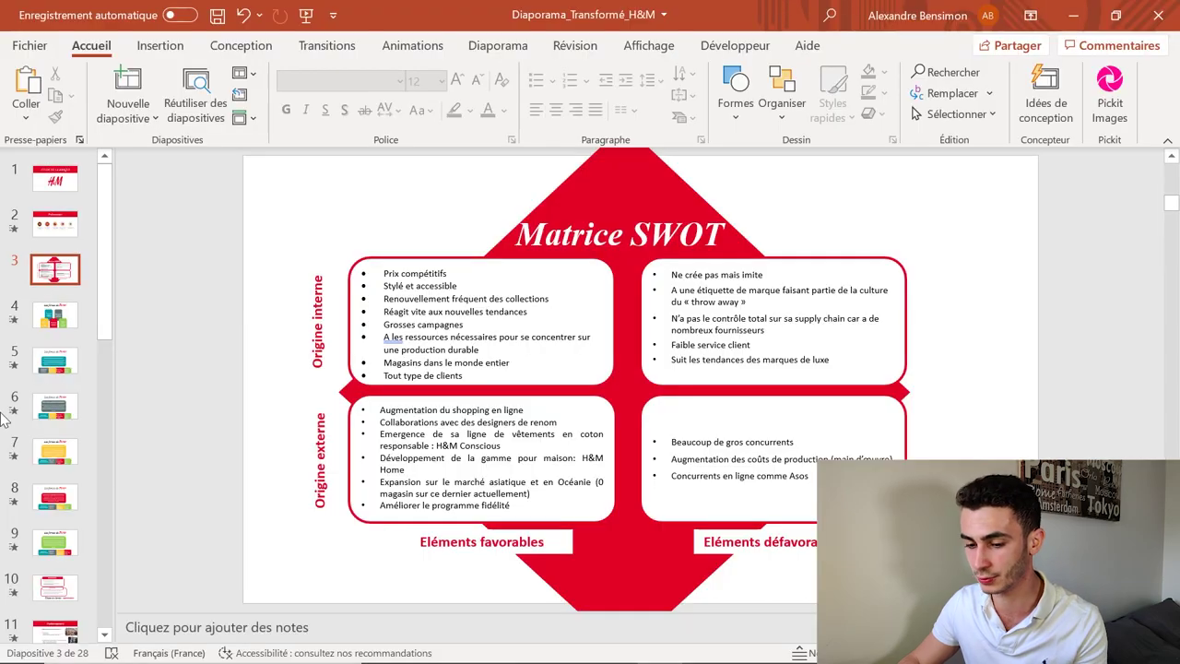
# Step: Select the H&M title slide (slide 1) and show the Diaporama tab
pyautogui.click(55, 179)
pyautogui.click(498, 47)
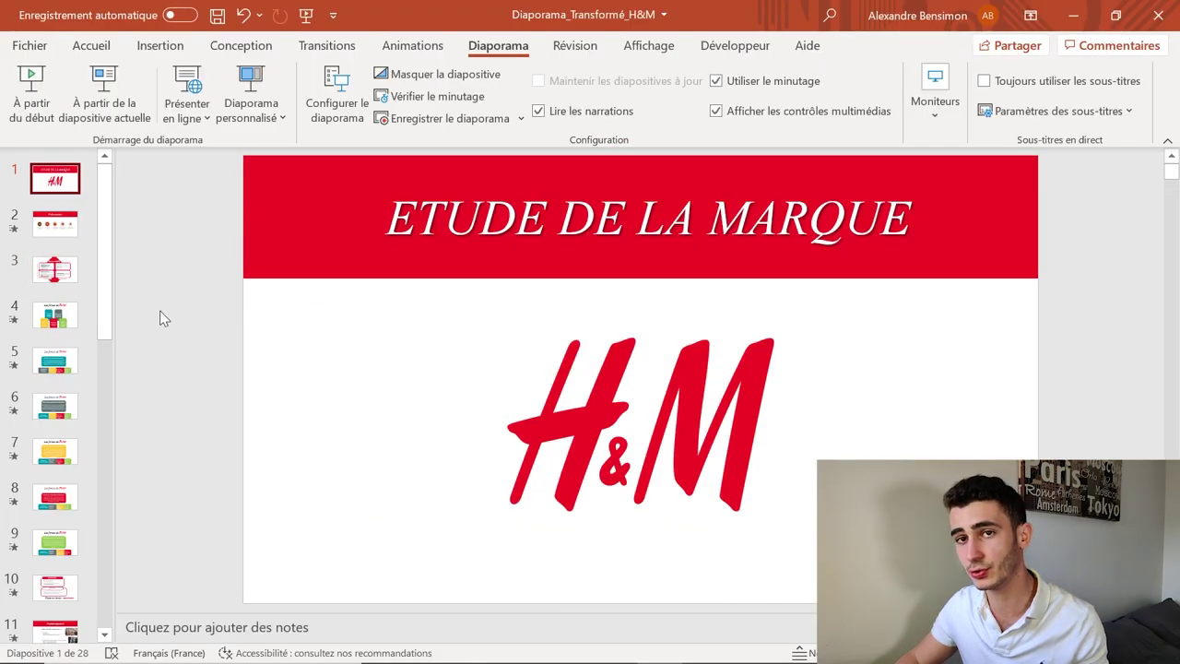